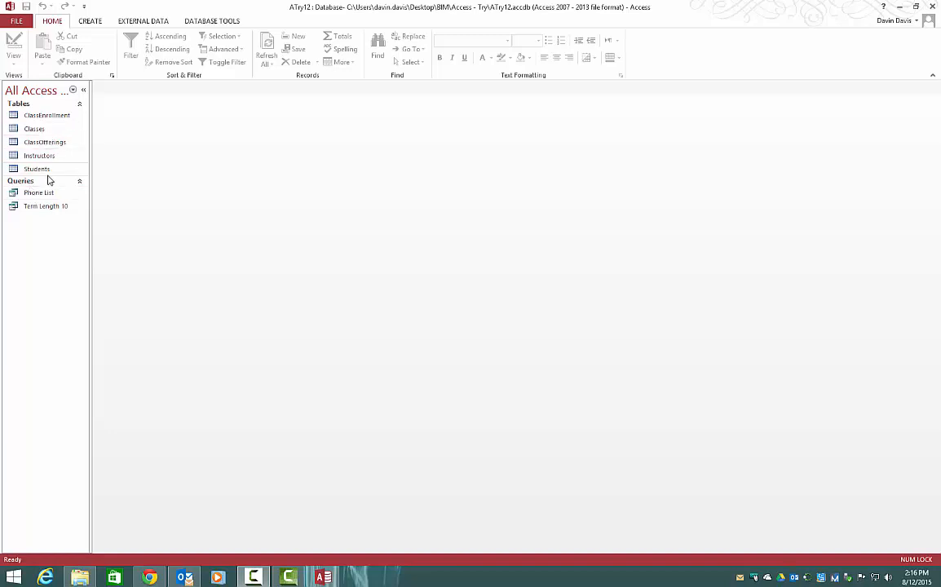
Create a new design-view query with the Classes and Instructors tables, and enlarge both field lists to show all fields.
{"action": "left_click", "coordinate": [84, 22]}
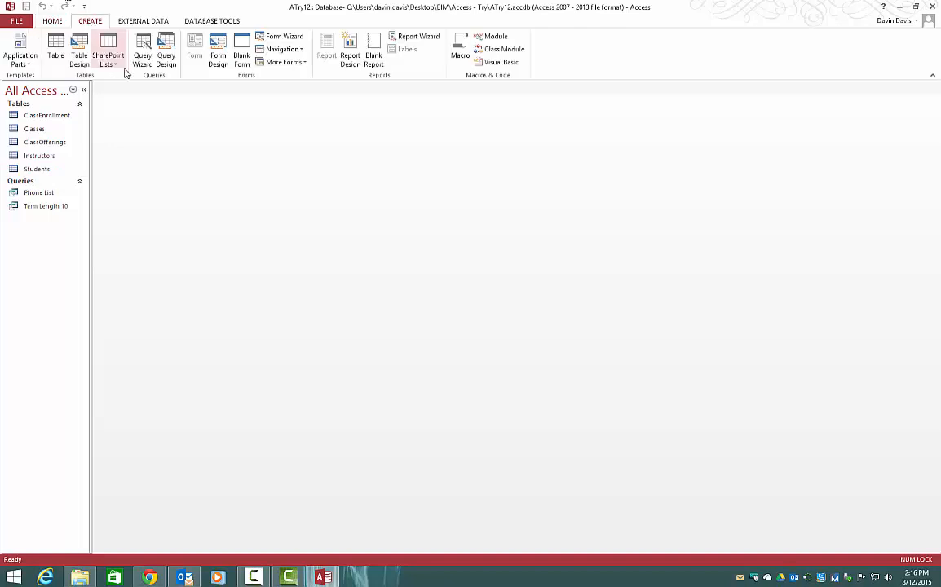
{"action": "left_click", "coordinate": [166, 58]}
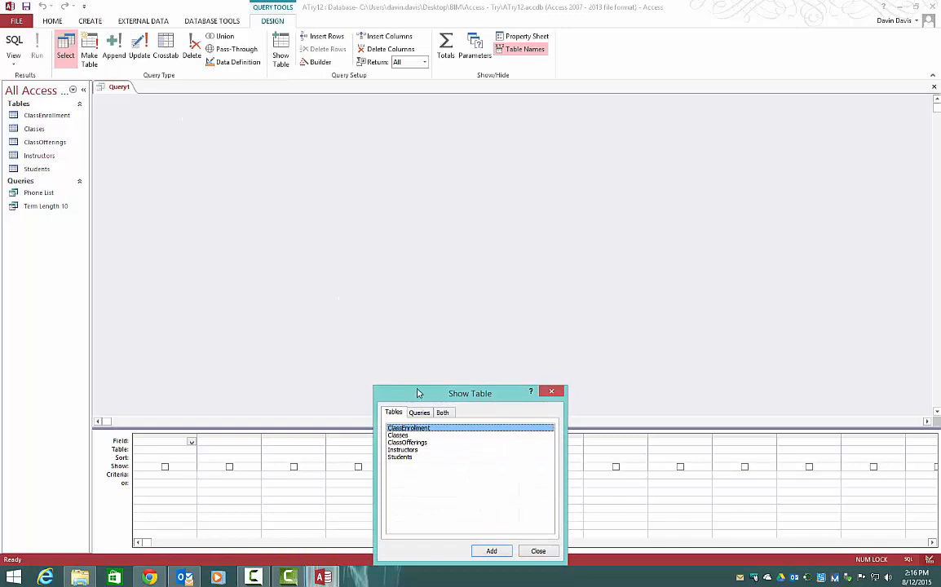
{"action": "left_click_drag", "start_coordinate": [418, 393], "coordinate": [577, 198]}
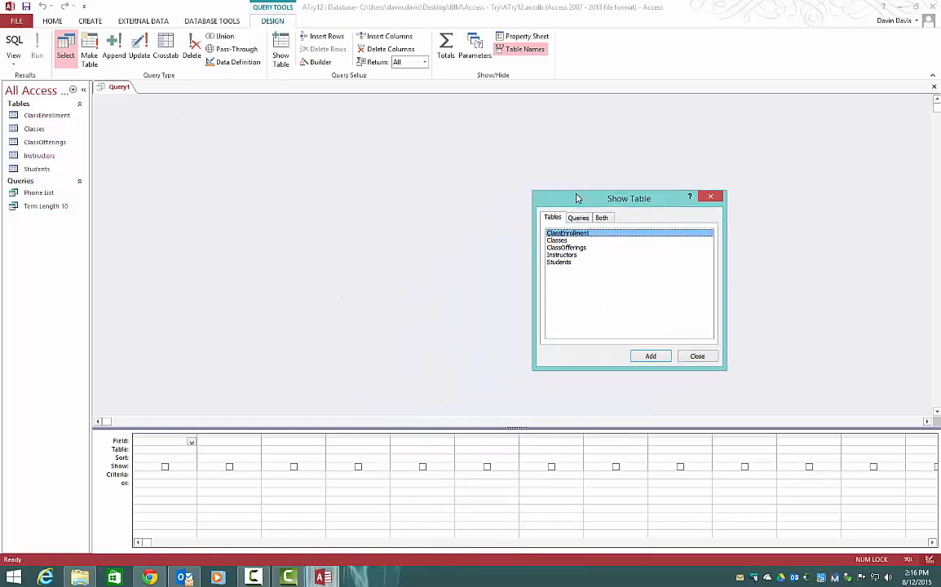
{"action": "double_click", "coordinate": [571, 241]}
{"action": "double_click", "coordinate": [576, 255]}
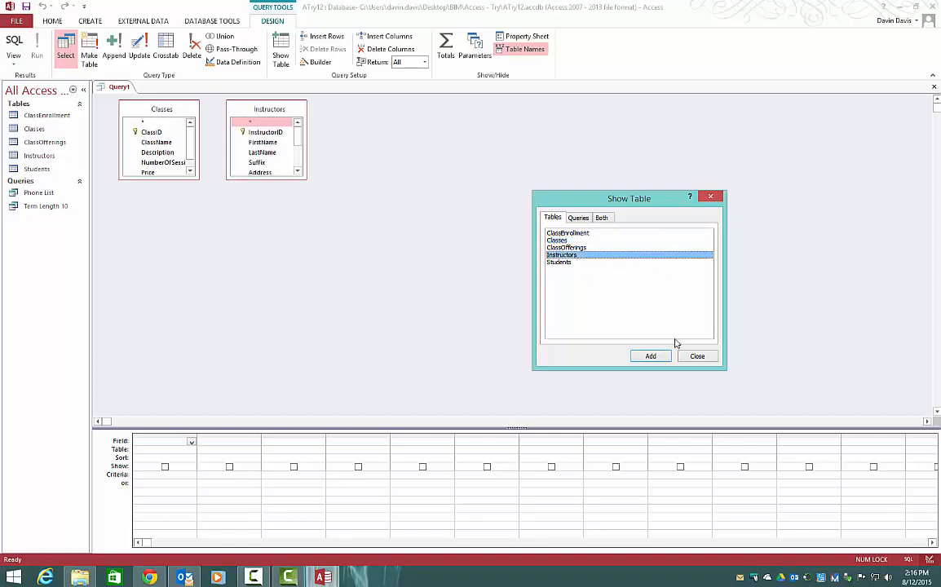
{"action": "left_click", "coordinate": [695, 356]}
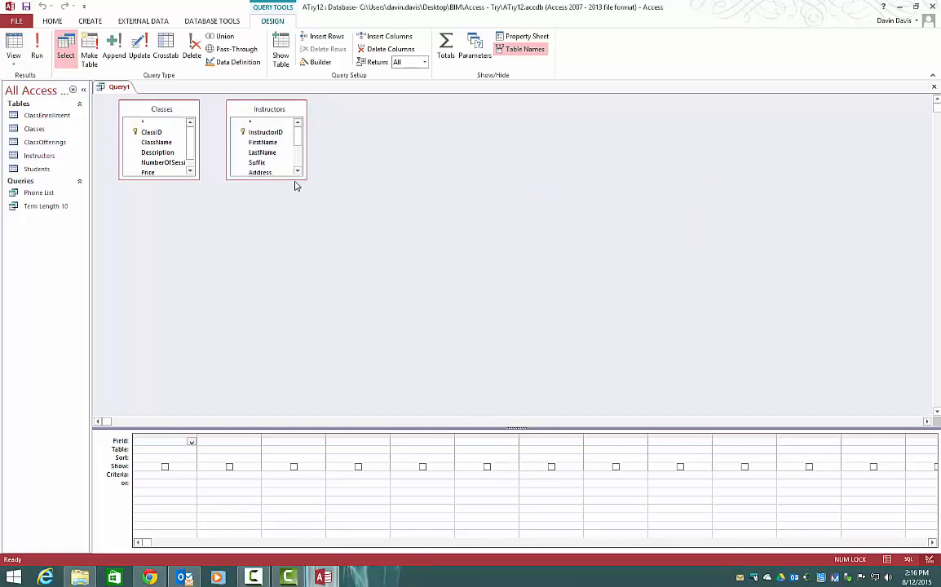
{"action": "left_click_drag", "start_coordinate": [307, 179], "coordinate": [316, 263]}
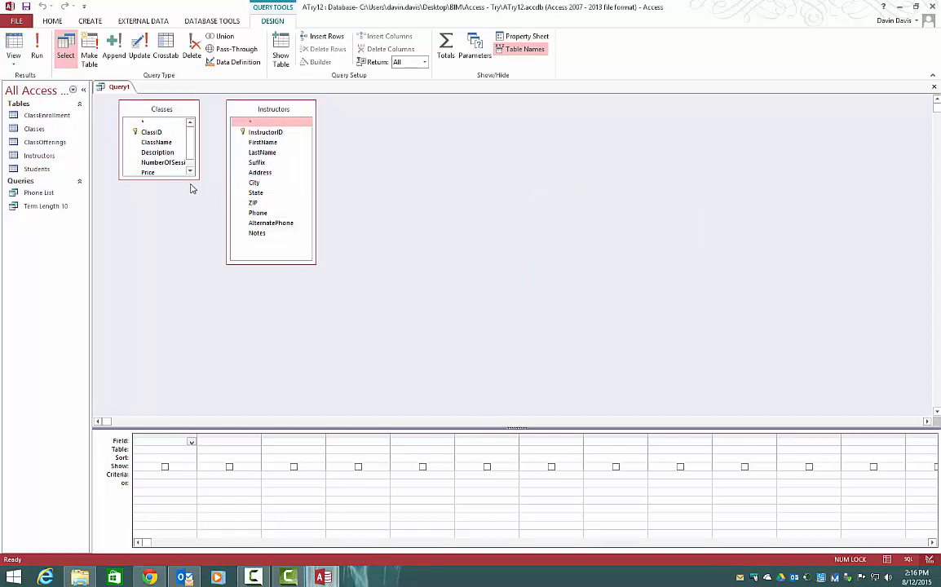
{"action": "left_click_drag", "start_coordinate": [198, 178], "coordinate": [203, 203]}
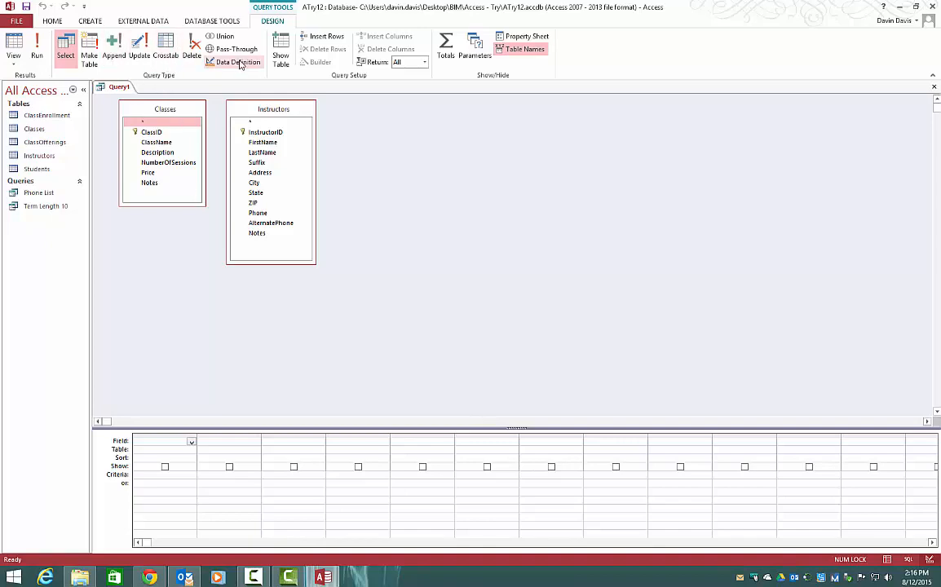
Add the ClassOfferings table to the query and lengthen its field list to show all fields.
{"action": "left_click", "coordinate": [284, 55]}
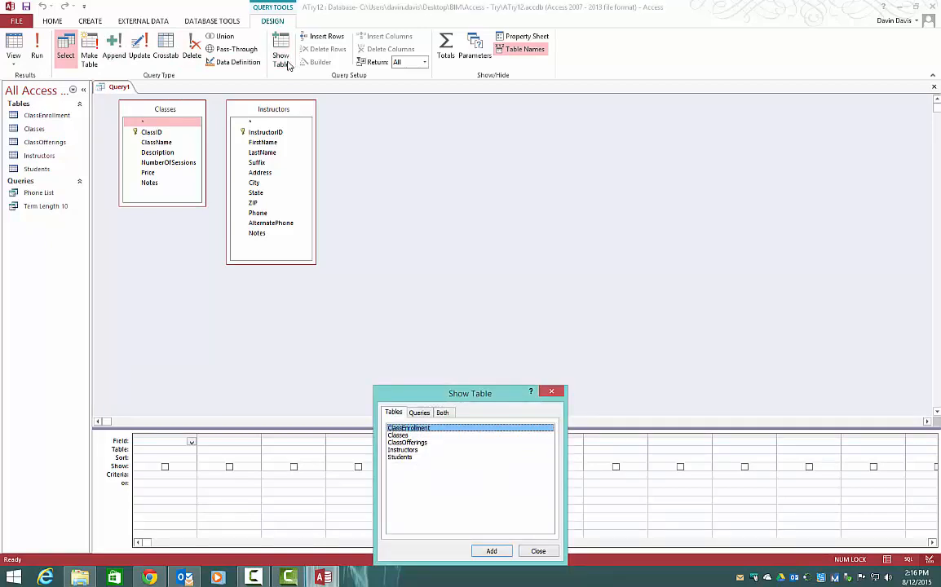
{"action": "double_click", "coordinate": [402, 443]}
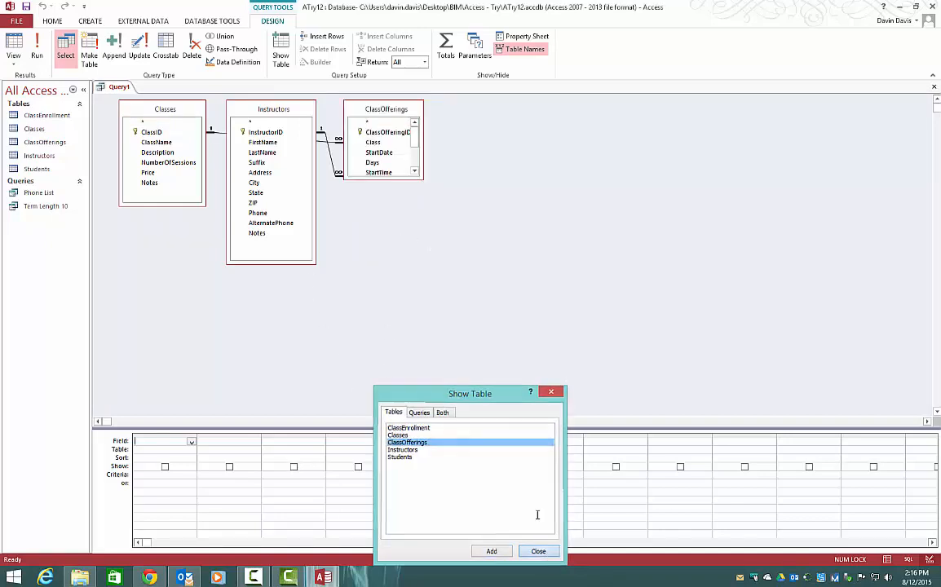
{"action": "left_click", "coordinate": [540, 552]}
{"action": "left_click_drag", "start_coordinate": [370, 201], "coordinate": [372, 244]}
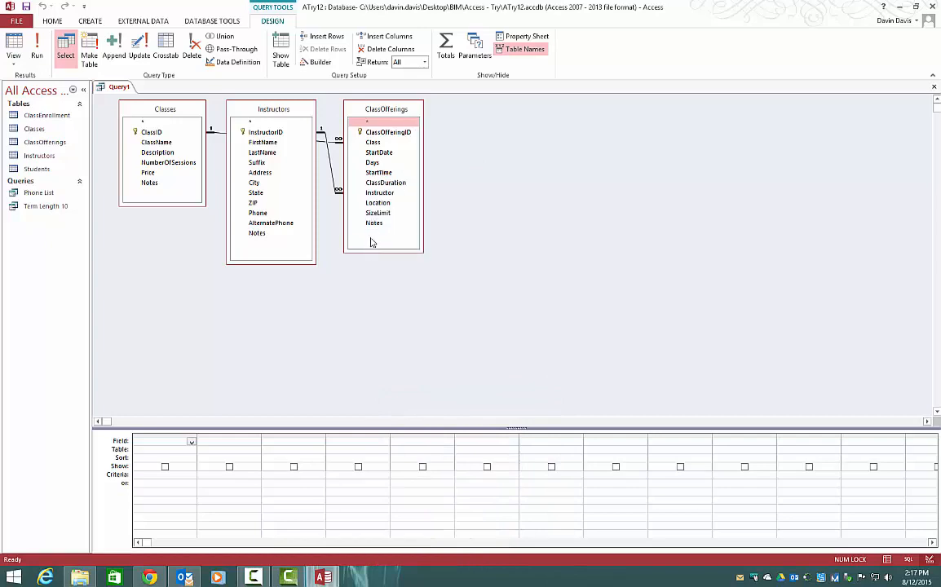
Rearrange the tables so ClassOfferings sits between Classes and Instructors with the relationship lines uncrossed.
{"action": "left_click_drag", "start_coordinate": [293, 111], "coordinate": [509, 116]}
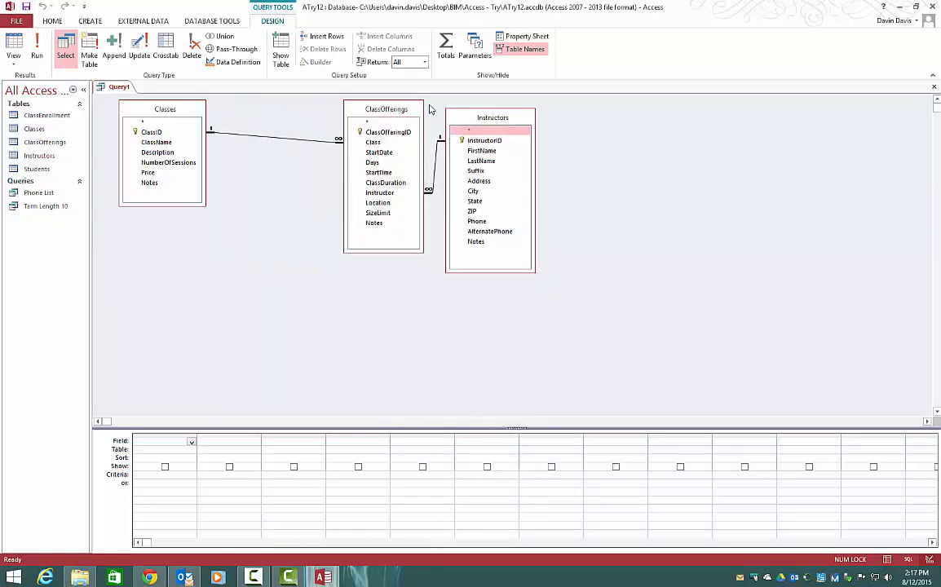
{"action": "left_click_drag", "start_coordinate": [394, 109], "coordinate": [295, 106]}
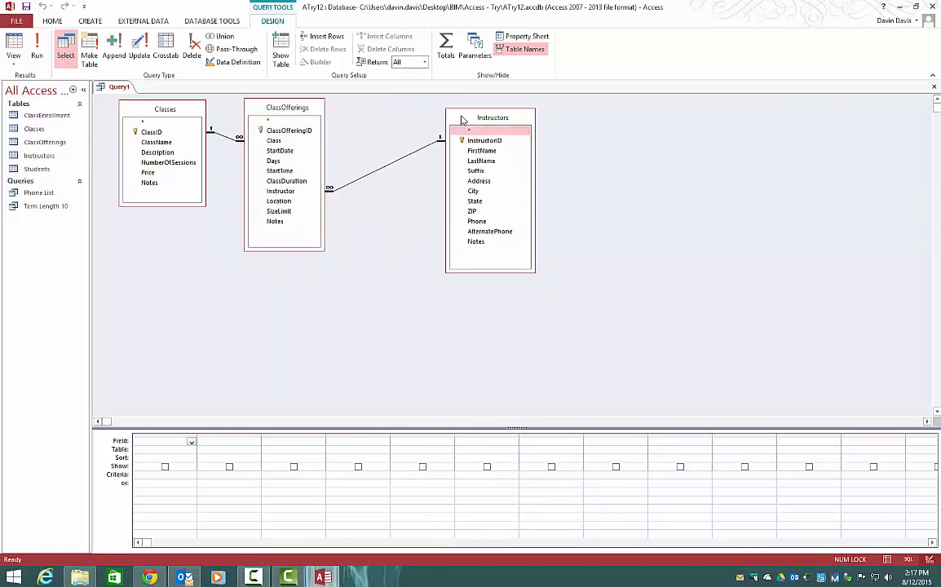
{"action": "left_click_drag", "start_coordinate": [463, 119], "coordinate": [377, 108]}
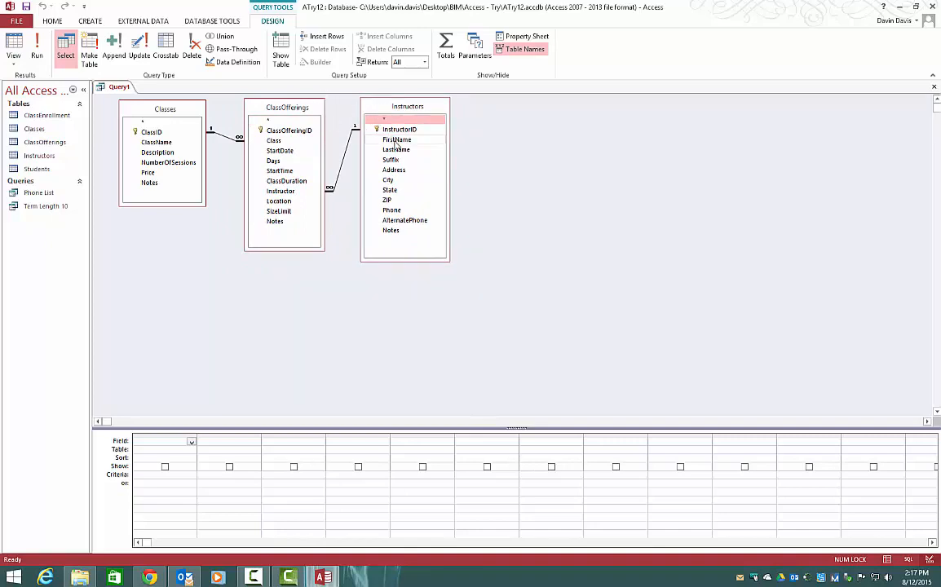
Add the fields FirstName, LastName, ClassName, Days, StartTime and Location to the query grid in that order.
{"action": "double_click", "coordinate": [396, 141]}
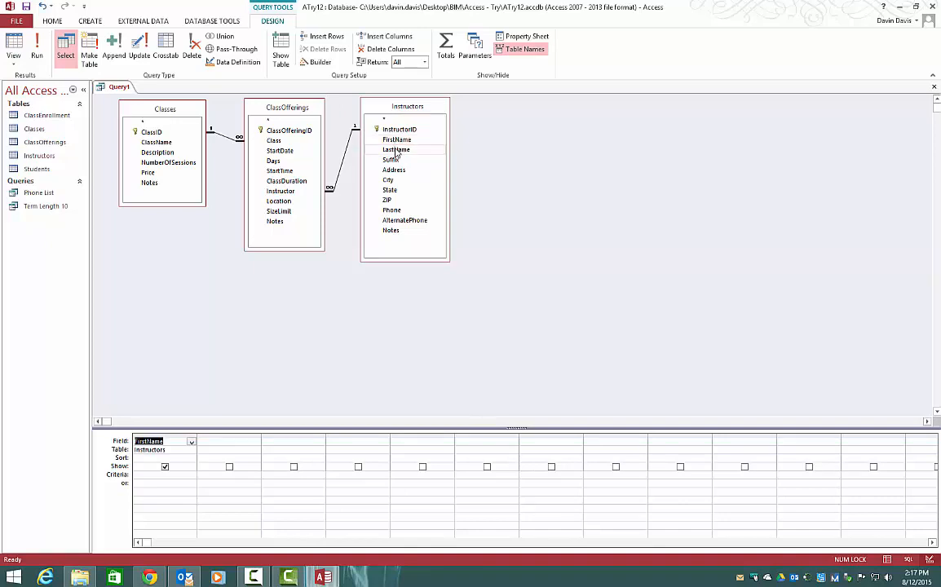
{"action": "double_click", "coordinate": [396, 150]}
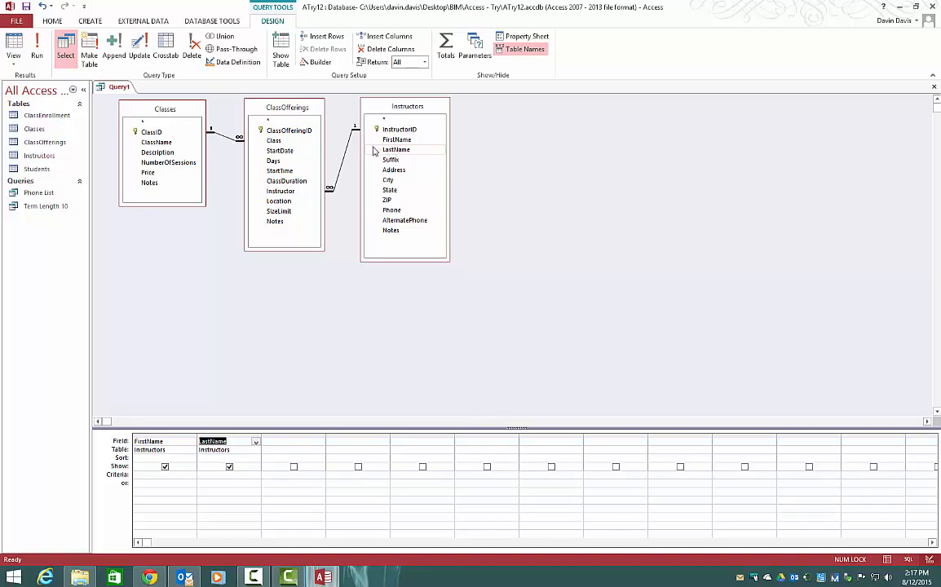
{"action": "double_click", "coordinate": [157, 142]}
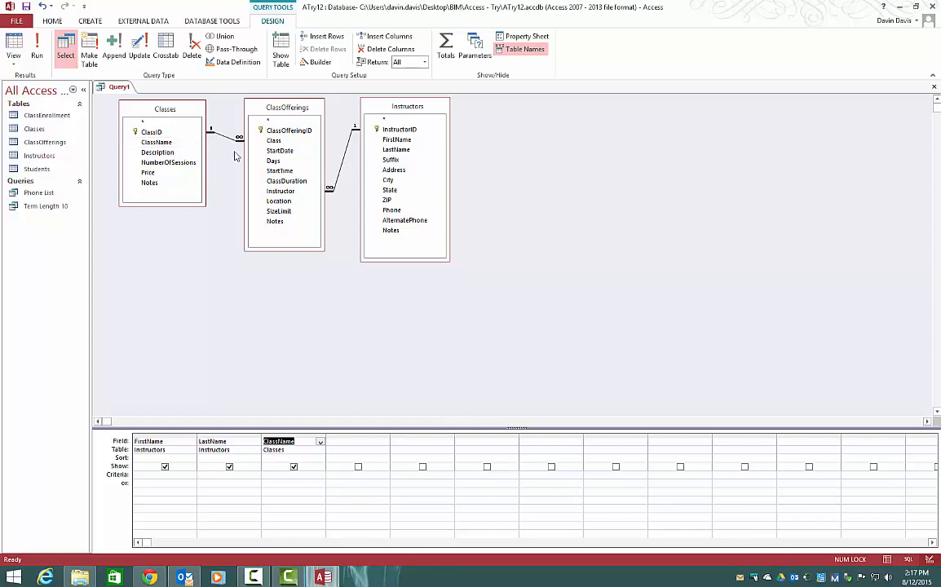
{"action": "double_click", "coordinate": [273, 162]}
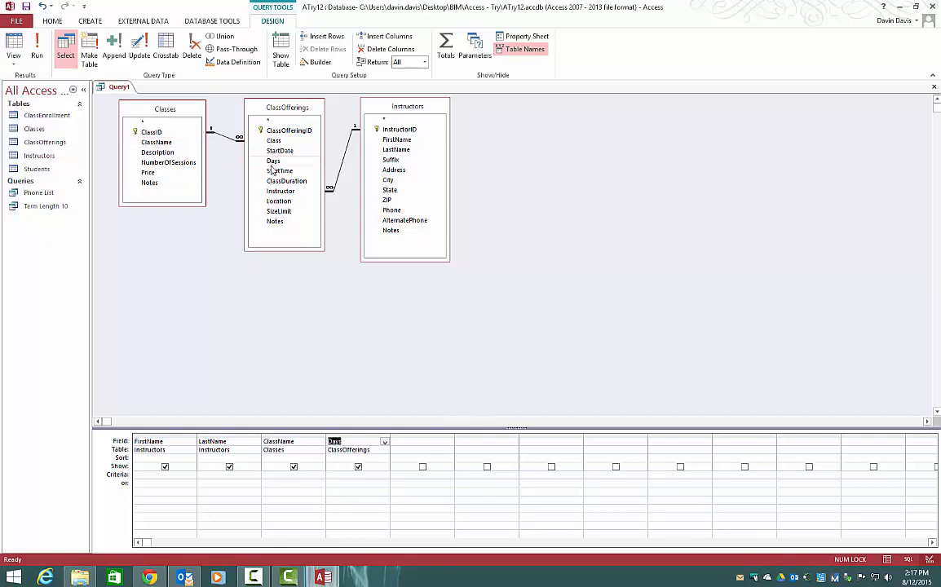
{"action": "double_click", "coordinate": [279, 170]}
{"action": "double_click", "coordinate": [284, 204]}
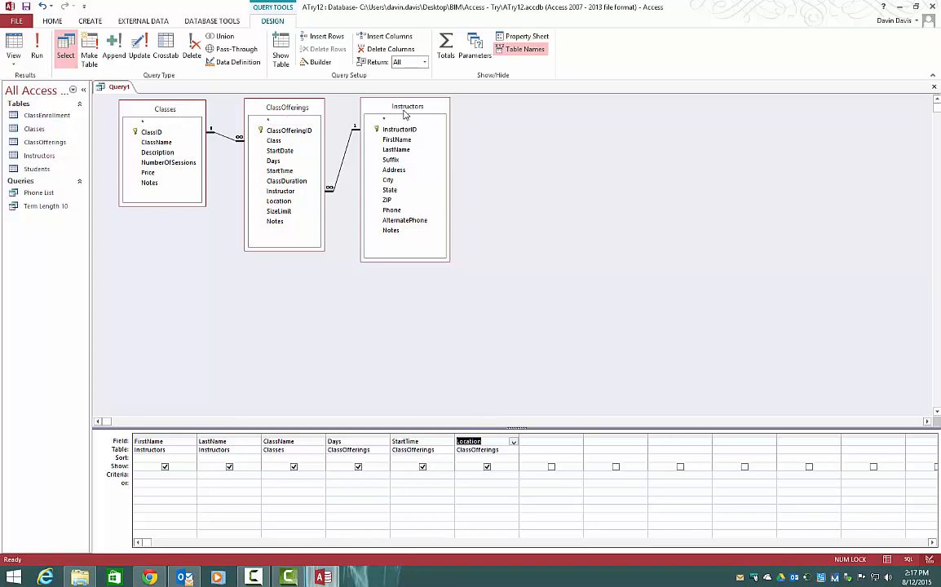
Run the query to check its records, and return to its design.
{"action": "left_click", "coordinate": [45, 56]}
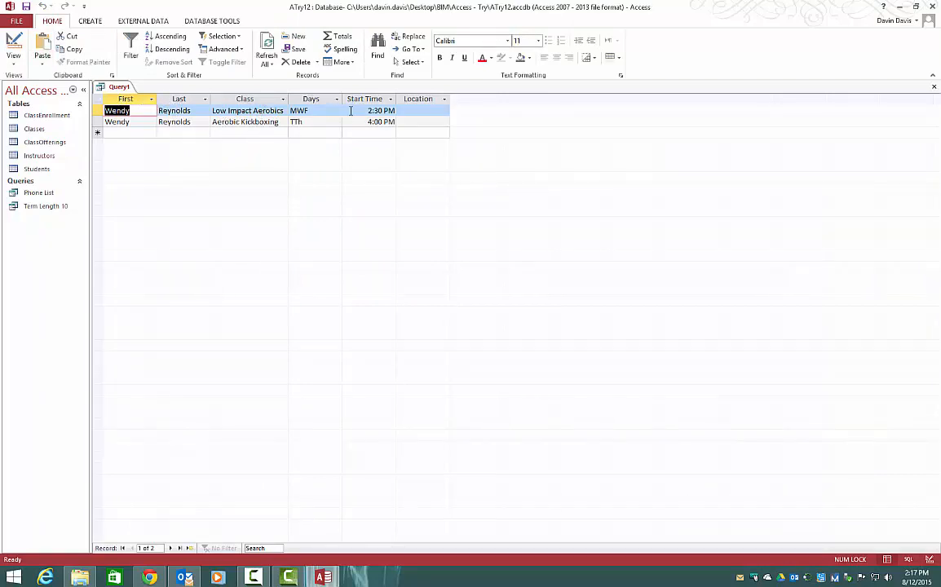
{"action": "right_click", "coordinate": [106, 86]}
{"action": "left_click", "coordinate": [122, 132]}
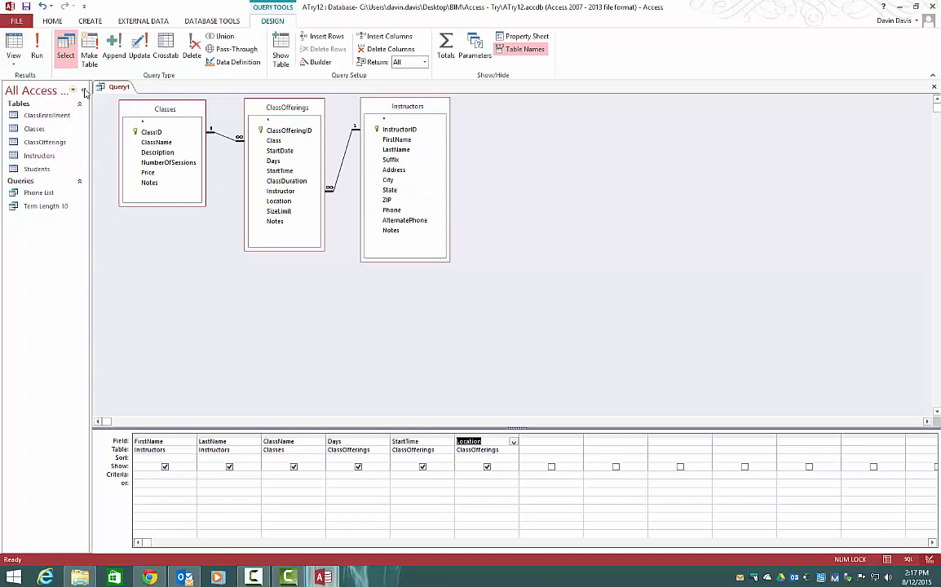
Save the query as Class Offerings Query.
{"action": "right_click", "coordinate": [112, 86]}
{"action": "left_click", "coordinate": [130, 97]}
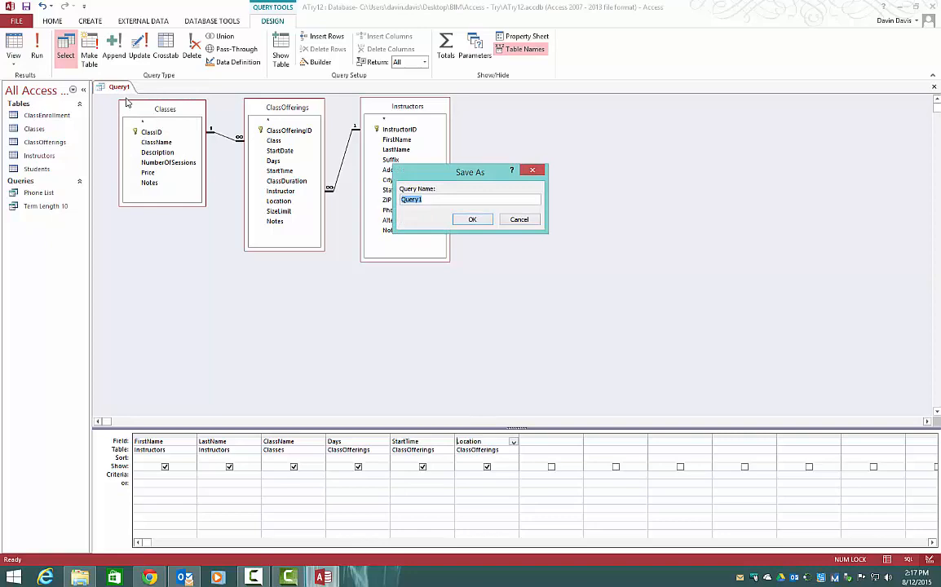
{"action": "type", "text": "Class C"}
{"action": "type", "text": "fferings Quer"}
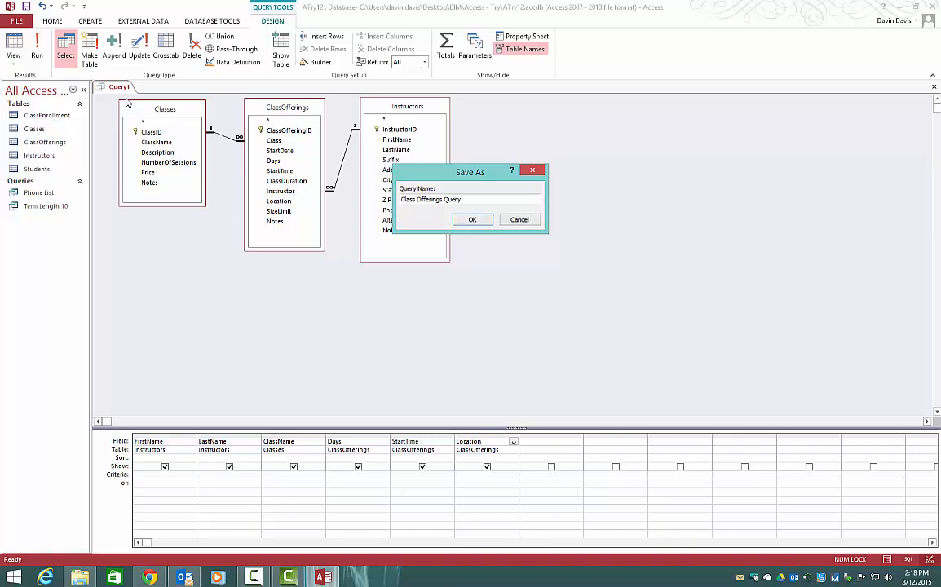
{"action": "key", "text": "Return"}
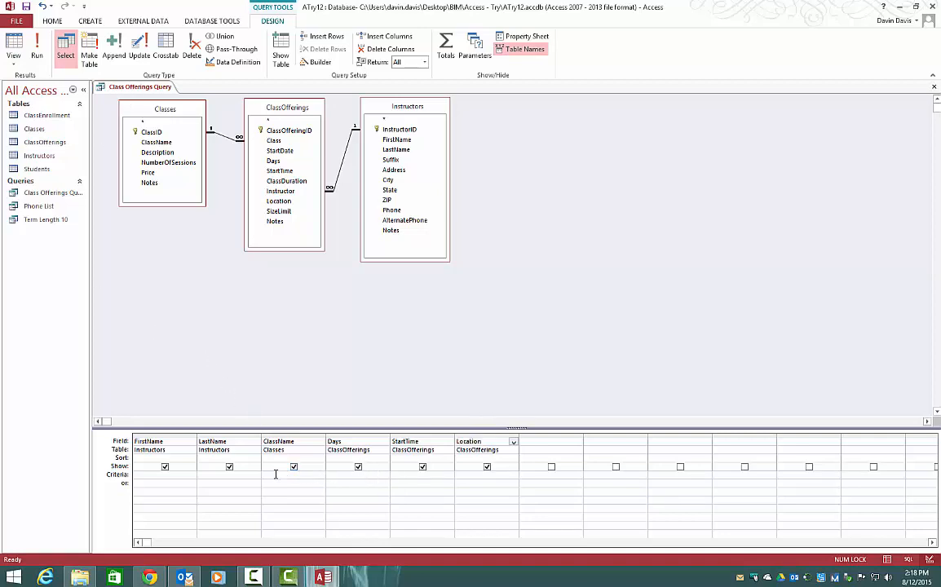
Sort the query ascending on ClassName and LastName, and check the order by running it before returning to the design.
{"action": "left_click", "coordinate": [276, 474]}
{"action": "left_click", "coordinate": [277, 457]}
{"action": "left_click", "coordinate": [320, 459]}
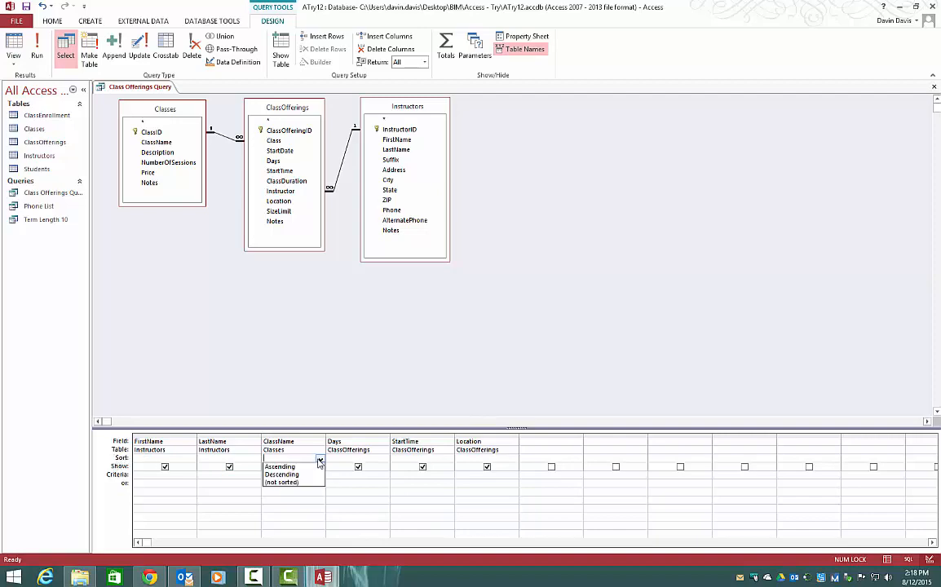
{"action": "left_click", "coordinate": [314, 468]}
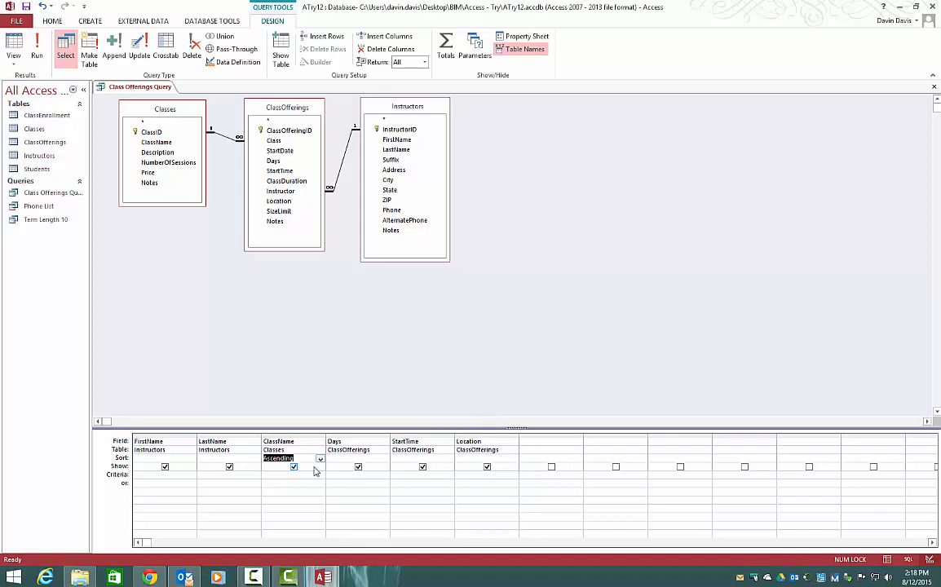
{"action": "left_click", "coordinate": [255, 460]}
{"action": "left_click", "coordinate": [245, 467]}
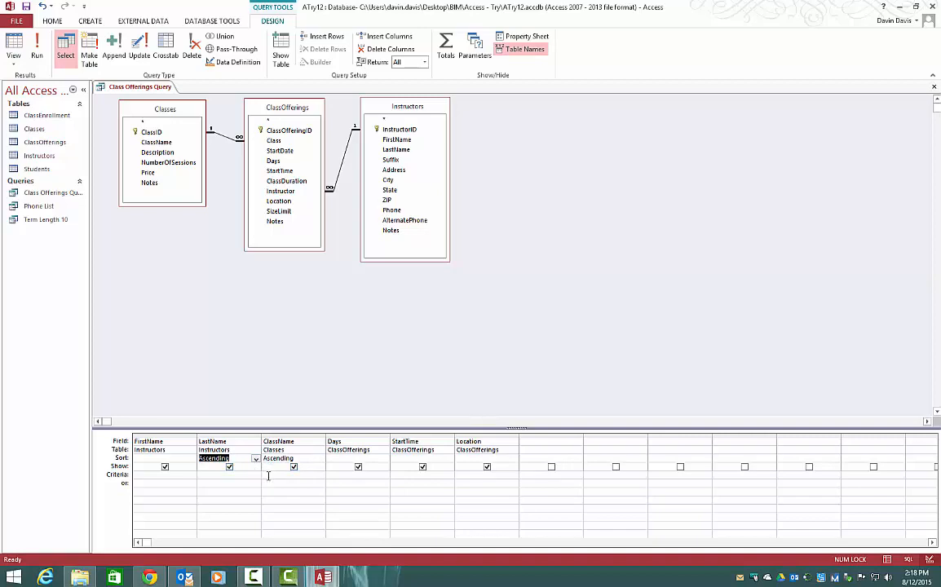
{"action": "left_click", "coordinate": [38, 54]}
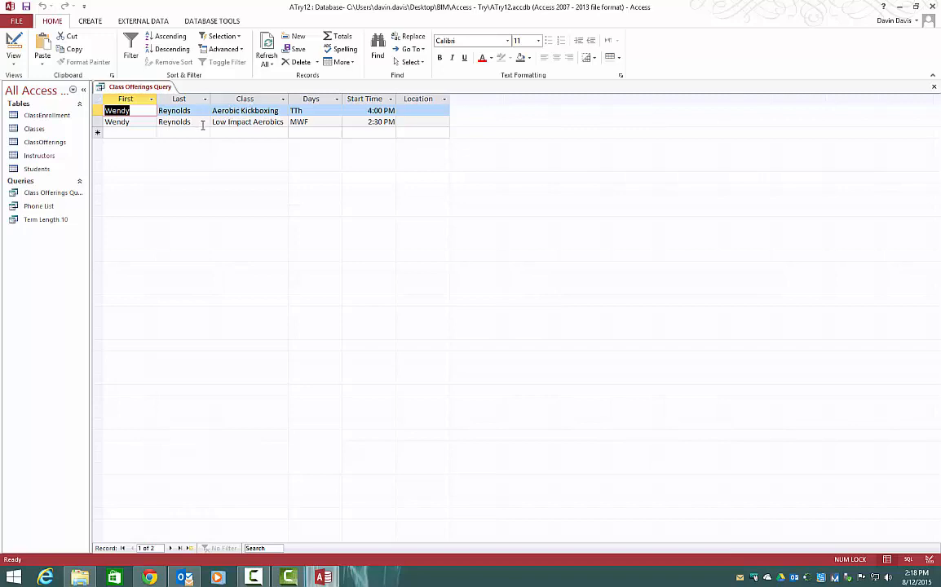
{"action": "left_click", "coordinate": [11, 48]}
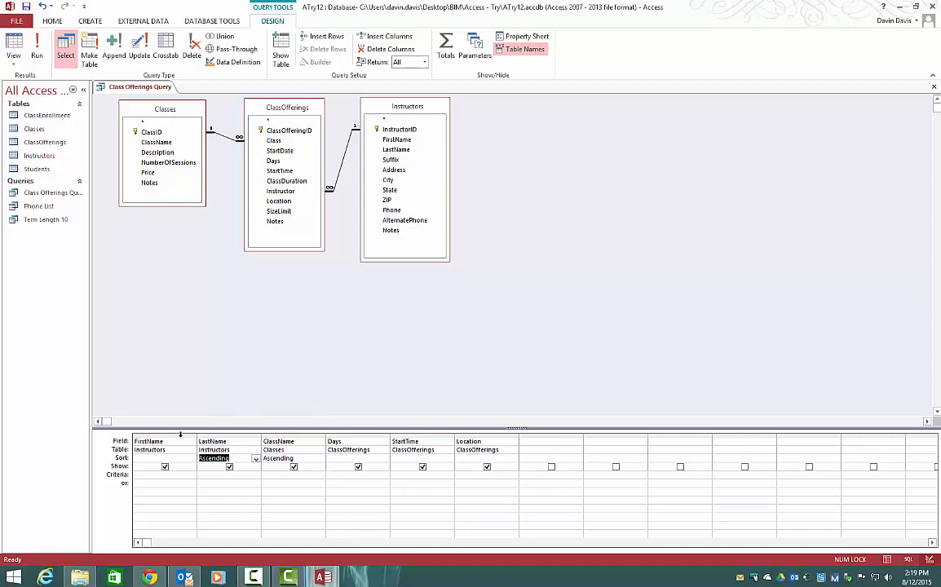
Move the FirstName and LastName columns to the end of the query grid, after Location.
{"action": "left_click", "coordinate": [169, 434]}
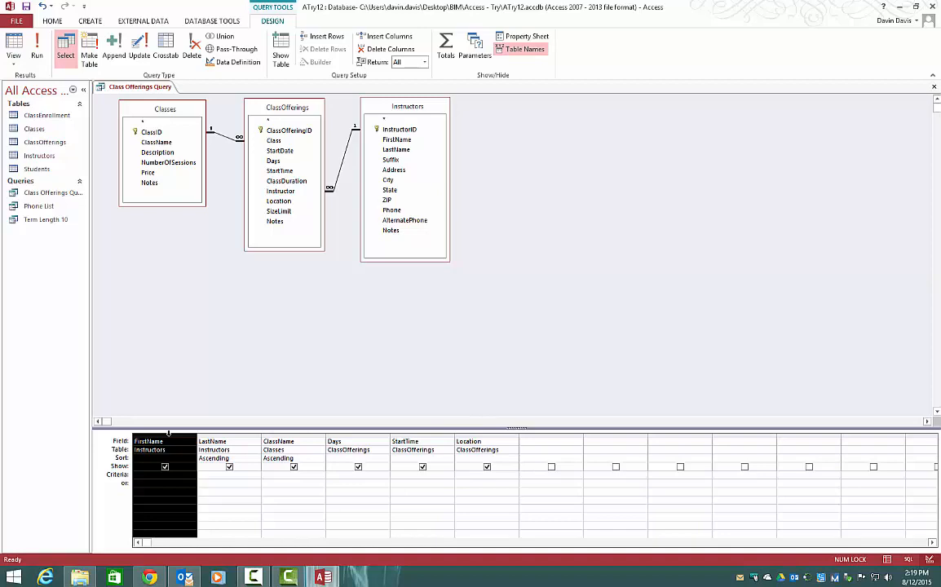
{"action": "left_click_drag", "start_coordinate": [169, 434], "coordinate": [528, 450]}
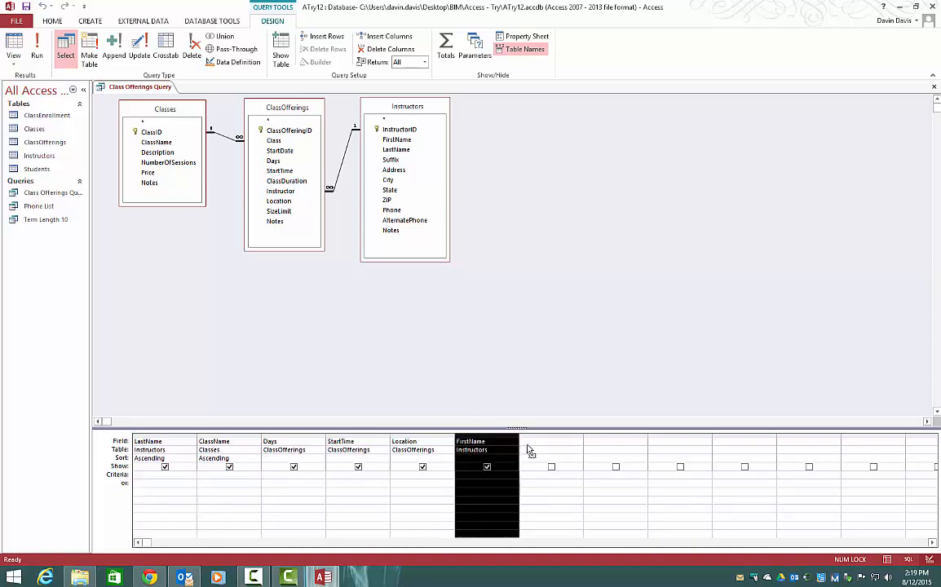
{"action": "left_click", "coordinate": [166, 433]}
{"action": "left_click_drag", "start_coordinate": [185, 445], "coordinate": [524, 445]}
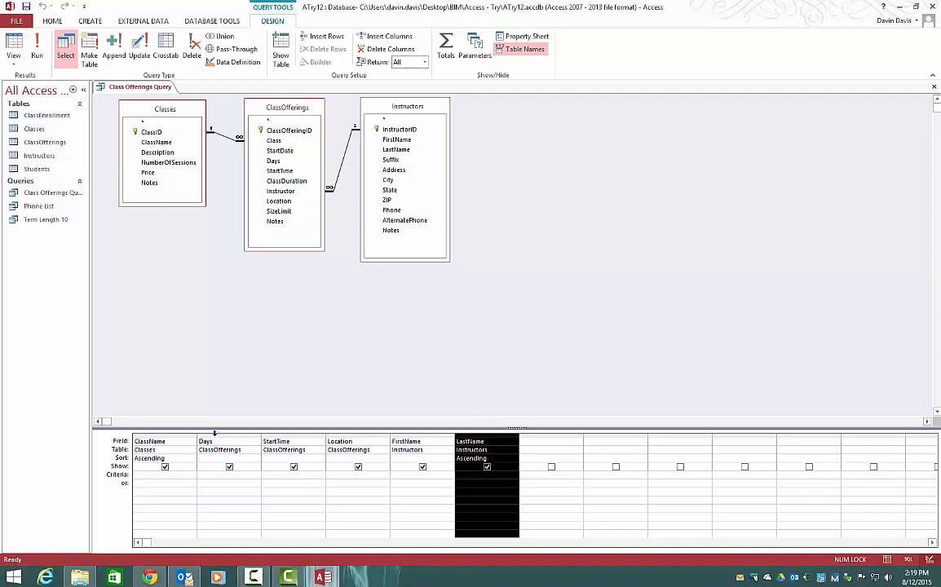
Create another design-view query containing only the Classes table.
{"action": "left_click", "coordinate": [91, 21]}
{"action": "left_click", "coordinate": [167, 52]}
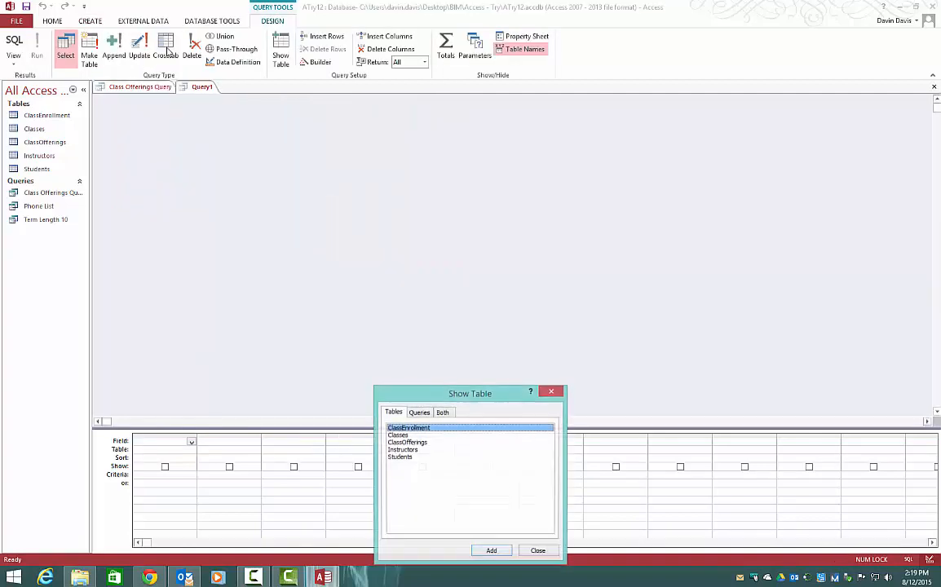
{"action": "left_click_drag", "start_coordinate": [412, 394], "coordinate": [535, 211]}
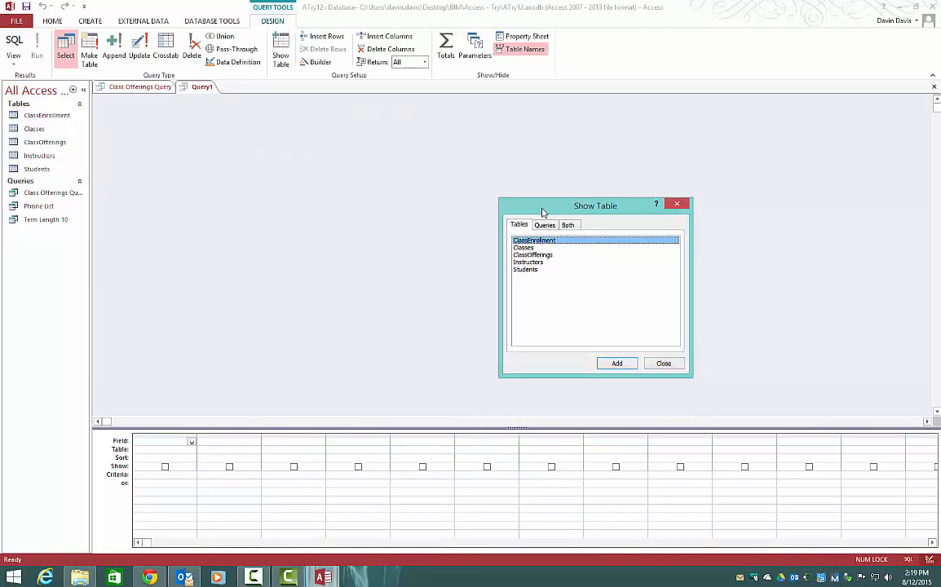
{"action": "double_click", "coordinate": [528, 247]}
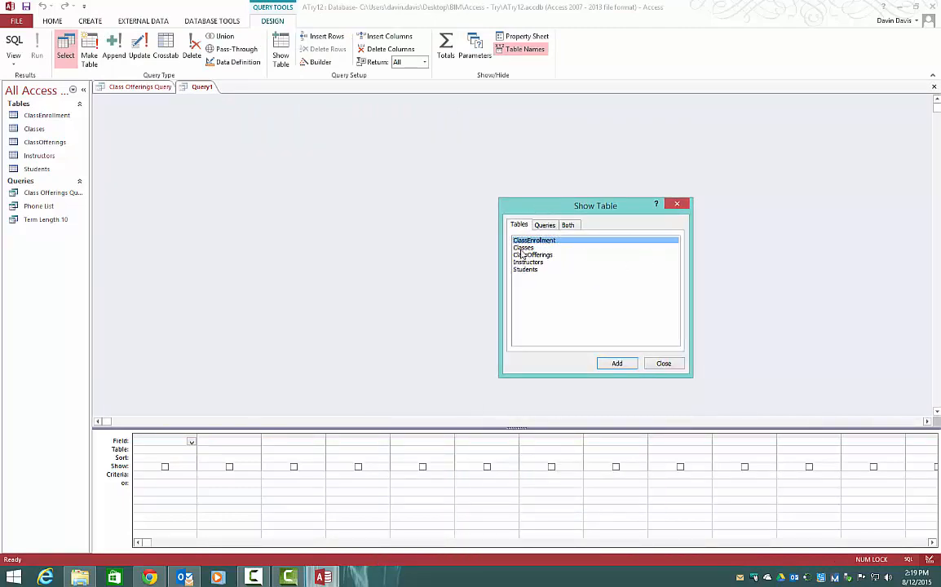
{"action": "left_click", "coordinate": [664, 363]}
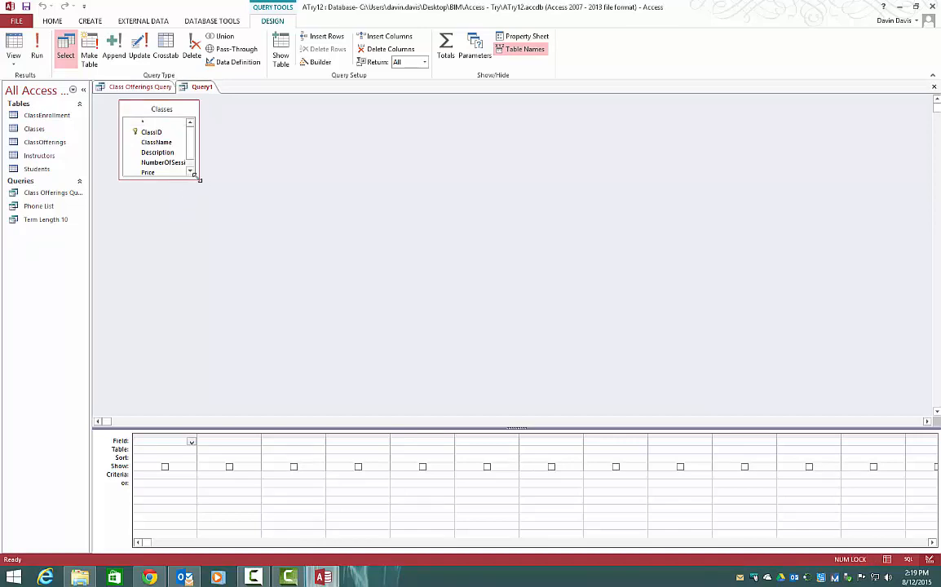
Enlarge the Classes field list, add all its fields to the query with the asterisk, and run it before returning to the design.
{"action": "left_click_drag", "start_coordinate": [199, 179], "coordinate": [244, 273]}
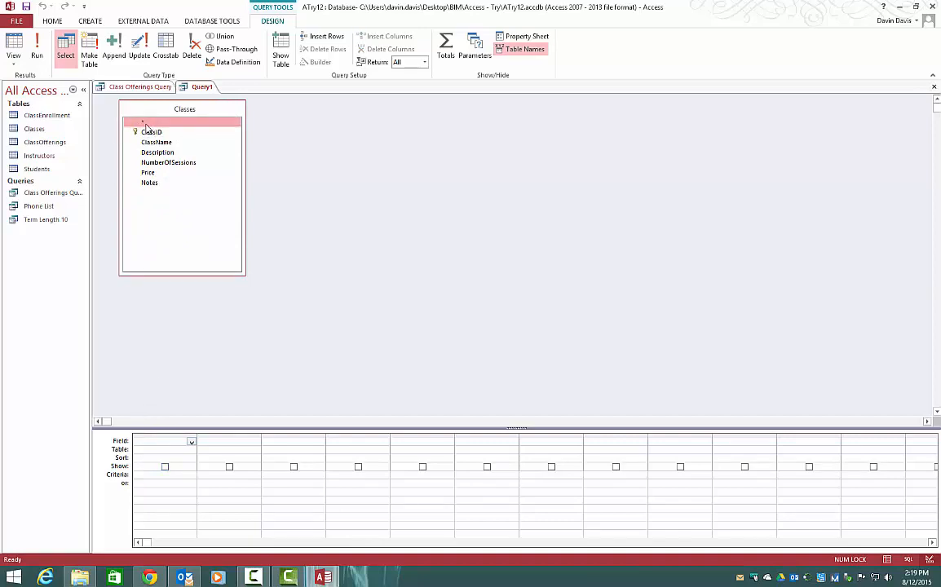
{"action": "double_click", "coordinate": [144, 123]}
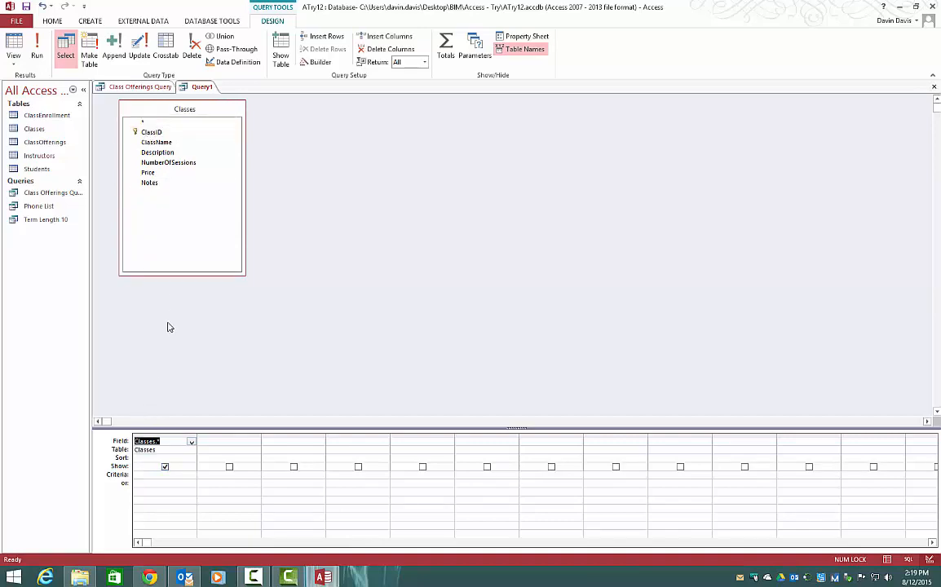
{"action": "left_click", "coordinate": [164, 442]}
{"action": "left_click", "coordinate": [37, 54]}
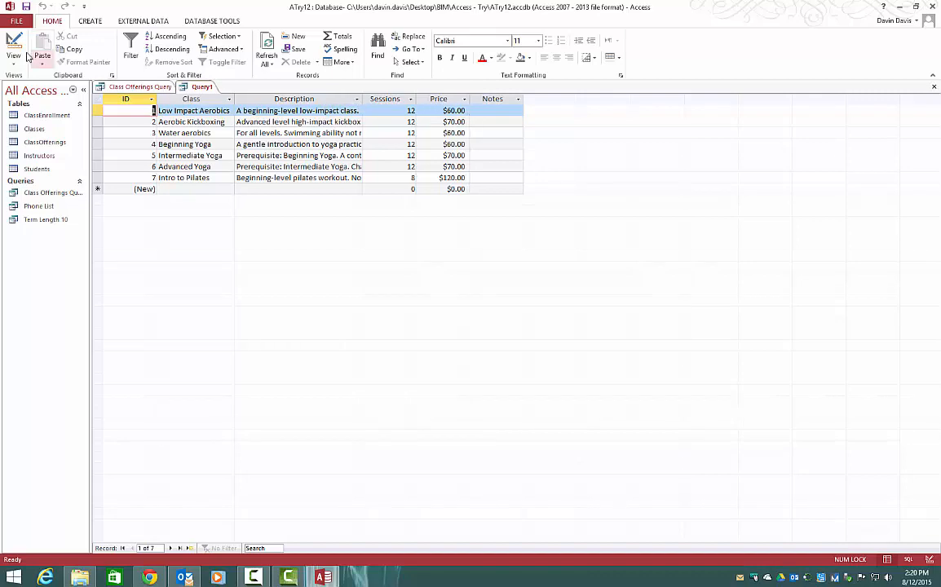
{"action": "right_click", "coordinate": [198, 86]}
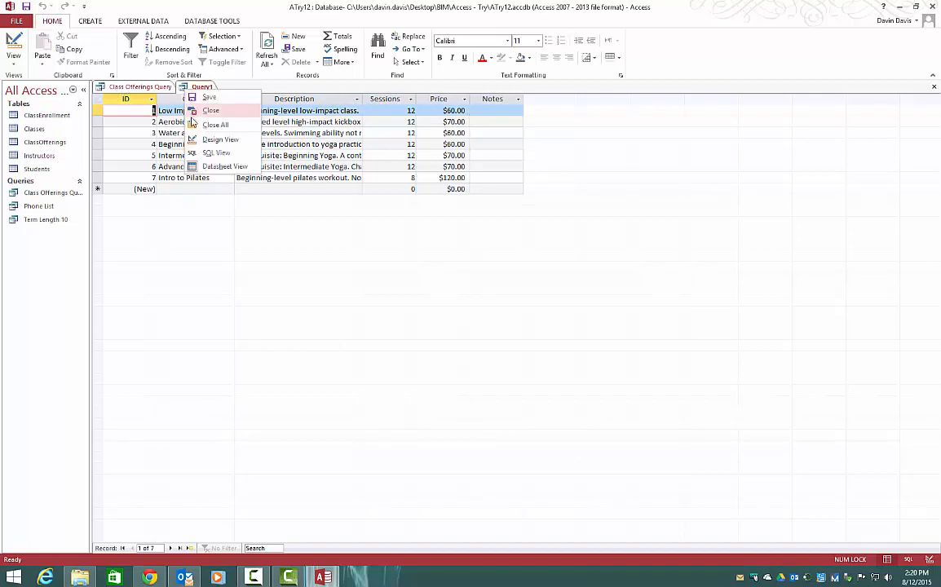
{"action": "left_click", "coordinate": [188, 139]}
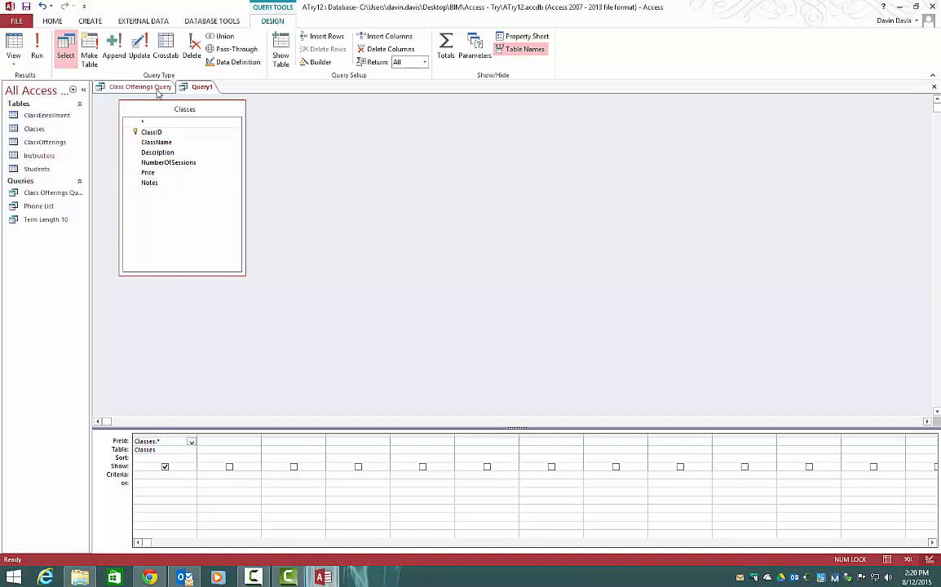
Close the new Classes query without saving it, and close Class Offerings Query with its design changes saved.
{"action": "right_click", "coordinate": [196, 86]}
{"action": "left_click", "coordinate": [219, 104]}
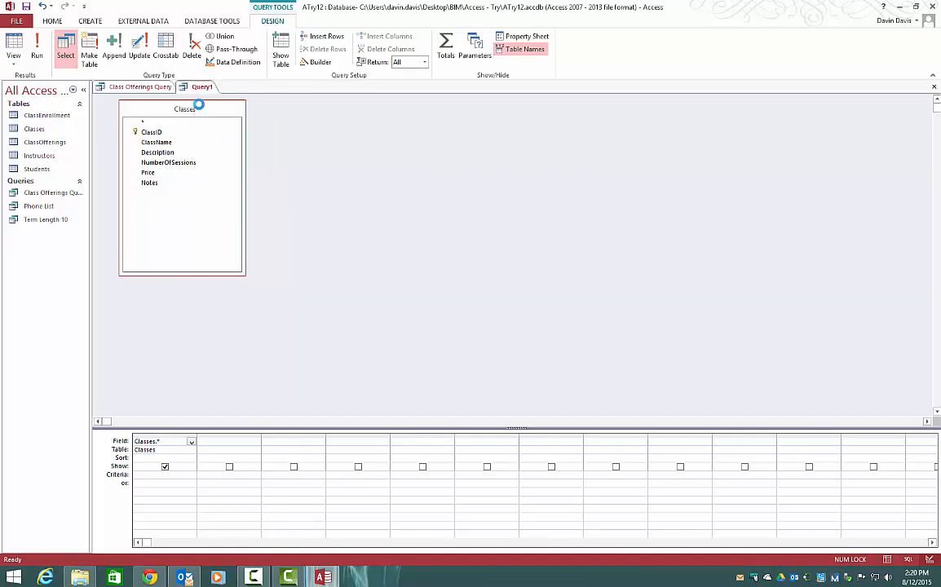
{"action": "left_click", "coordinate": [475, 322]}
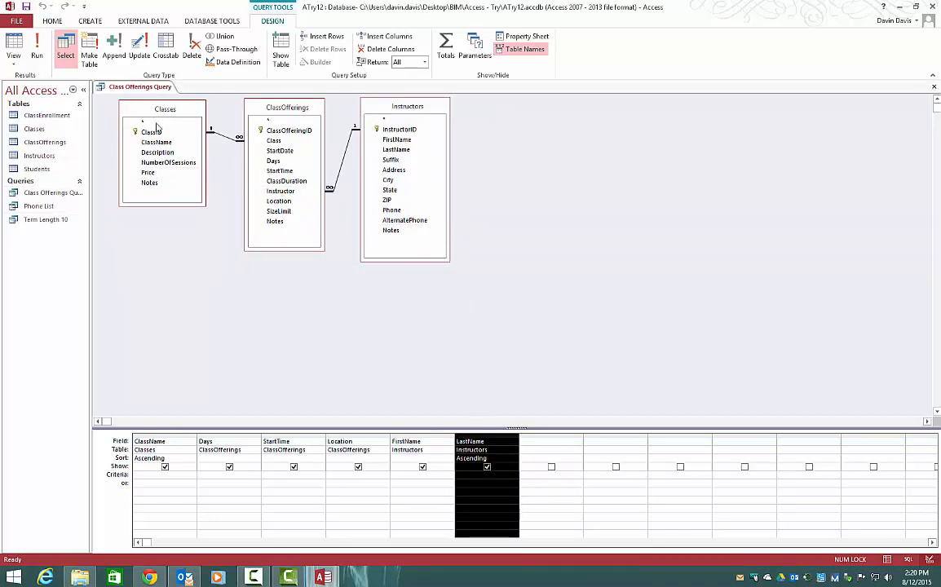
{"action": "right_click", "coordinate": [128, 86]}
{"action": "left_click", "coordinate": [149, 109]}
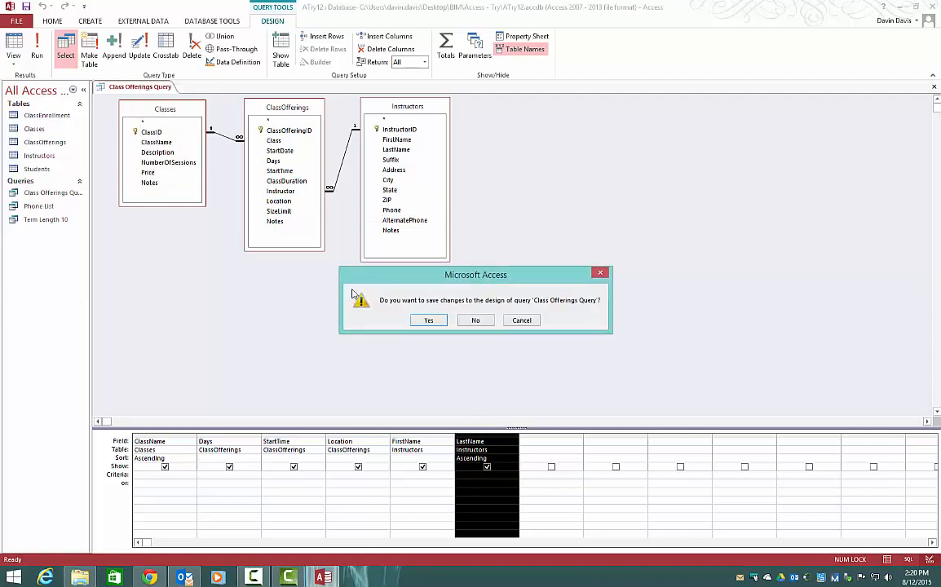
{"action": "left_click", "coordinate": [430, 323]}
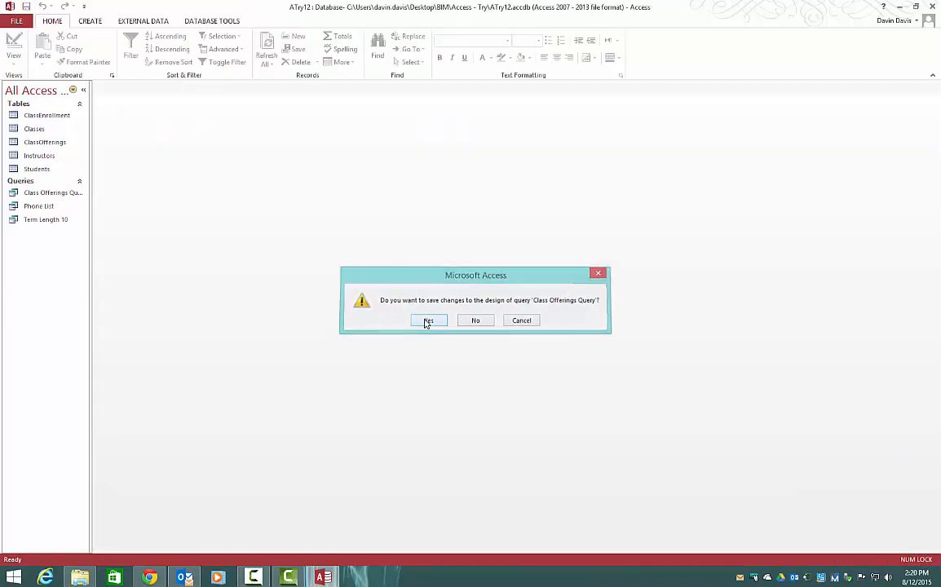
Look over the Phone List query in its design and datasheet views, and close it.
{"action": "left_click", "coordinate": [35, 207]}
{"action": "right_click", "coordinate": [32, 211]}
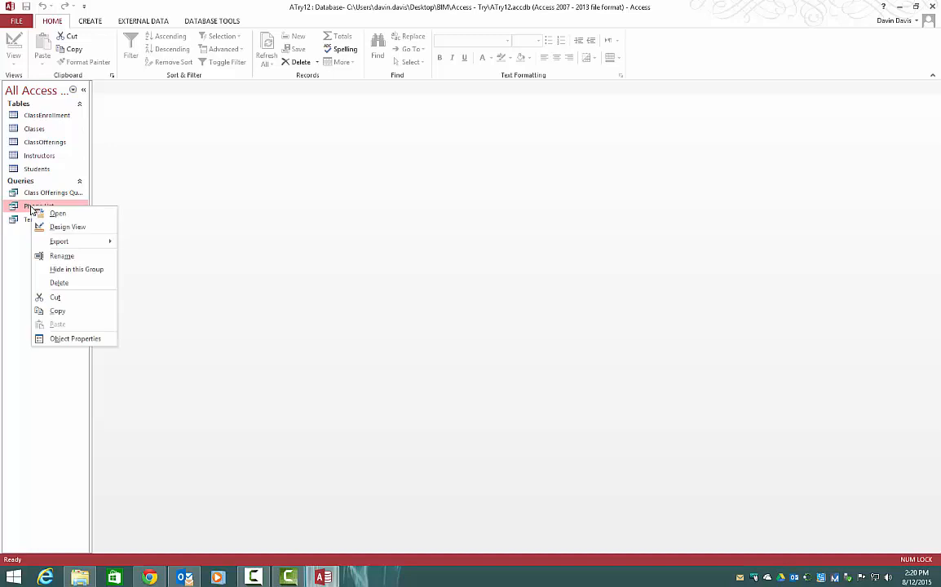
{"action": "right_click", "coordinate": [24, 210]}
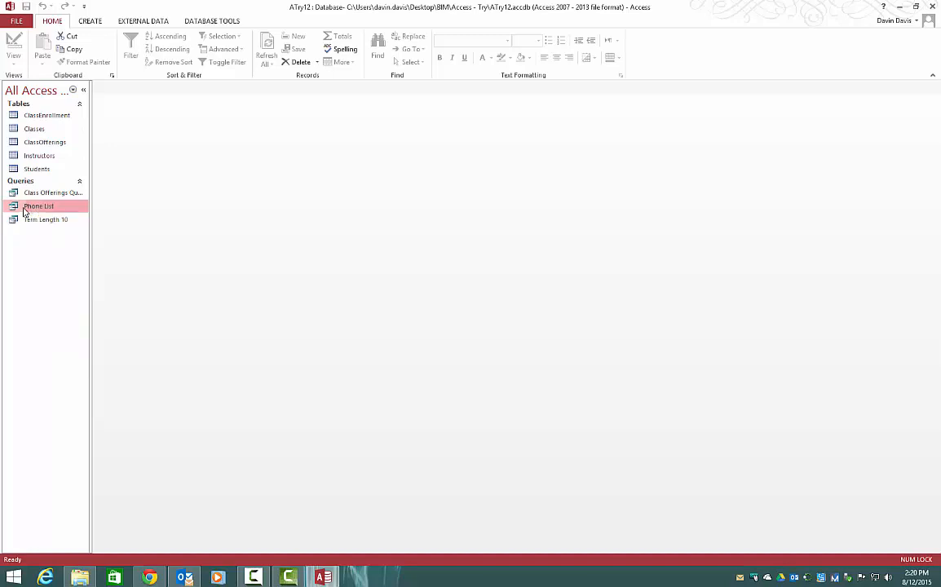
{"action": "left_click", "coordinate": [37, 228]}
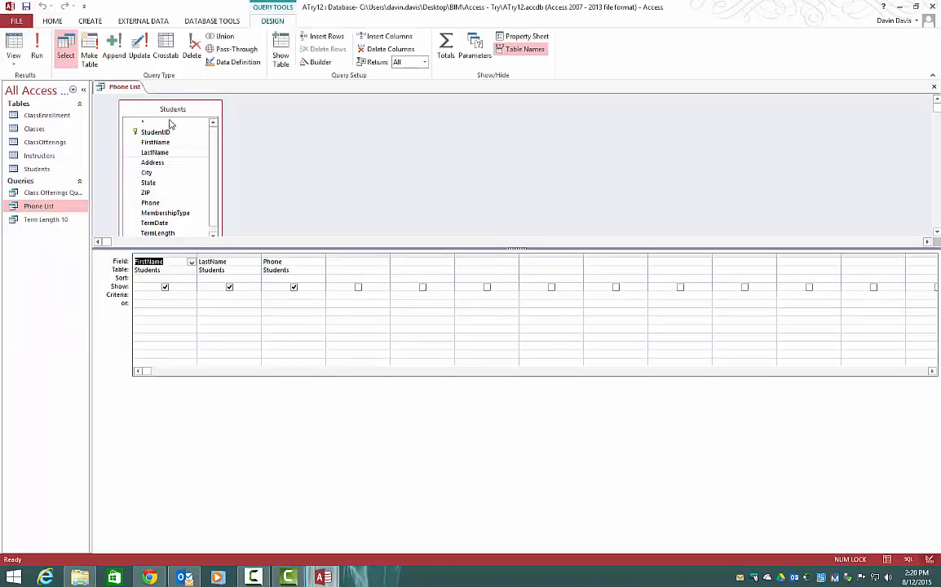
{"action": "right_click", "coordinate": [112, 88]}
{"action": "left_click", "coordinate": [128, 105]}
{"action": "double_click", "coordinate": [57, 207]}
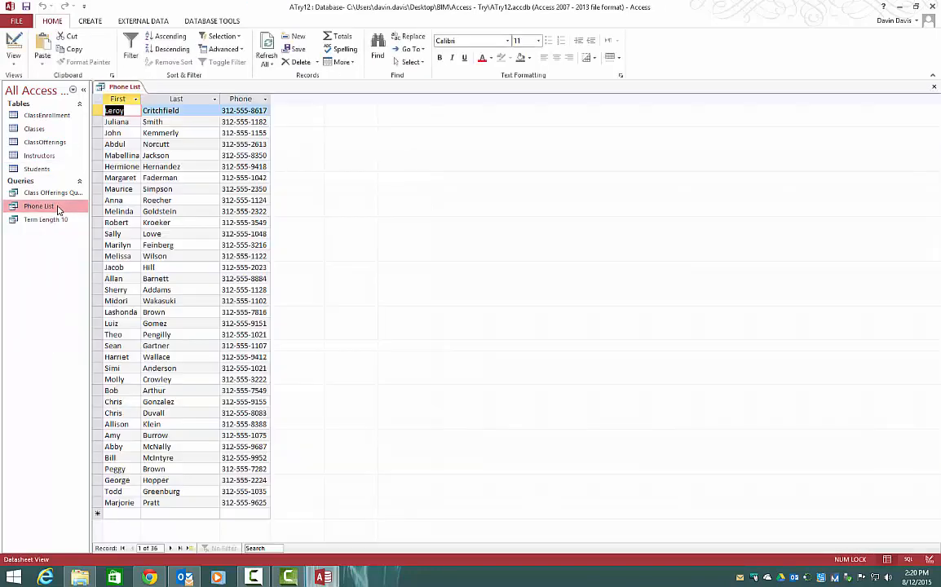
{"action": "right_click", "coordinate": [120, 88]}
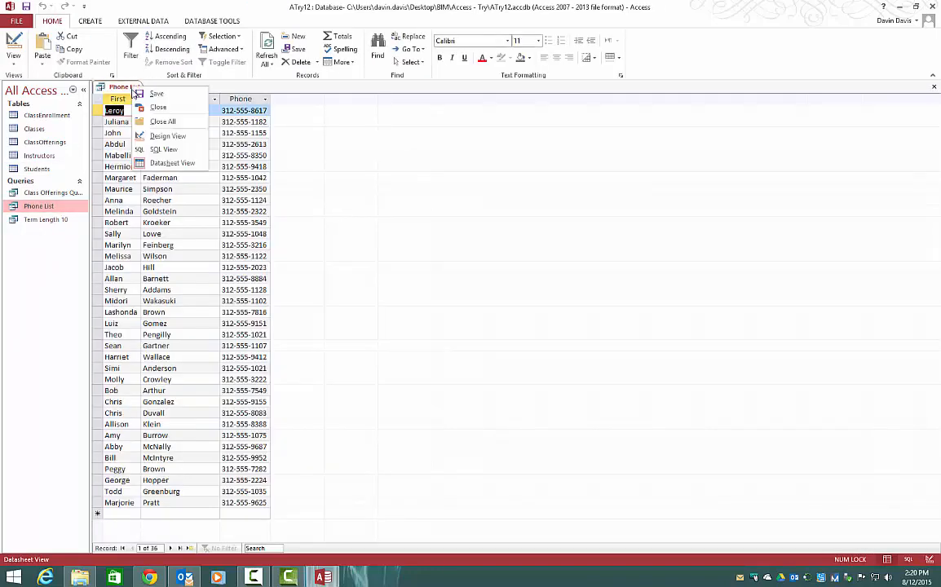
{"action": "left_click", "coordinate": [132, 130]}
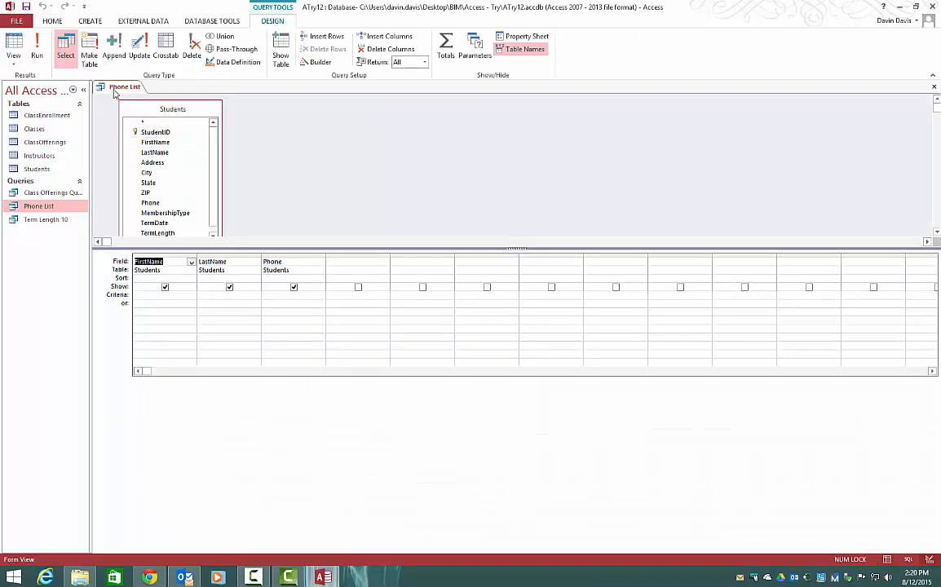
{"action": "right_click", "coordinate": [114, 88]}
{"action": "left_click", "coordinate": [128, 111]}
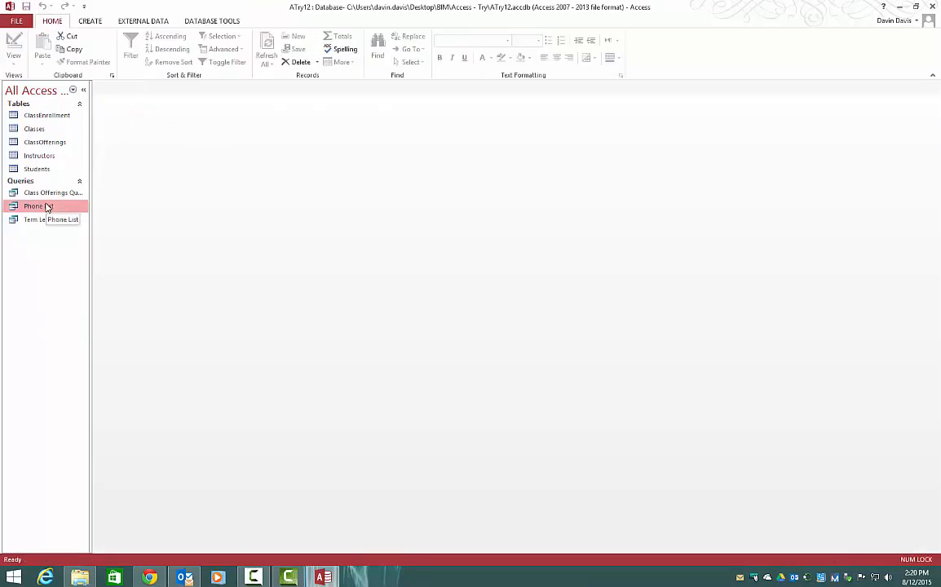
Open the Phone List query in design view and enlarge the table pane and the Students field list to show every field.
{"action": "right_click", "coordinate": [38, 207]}
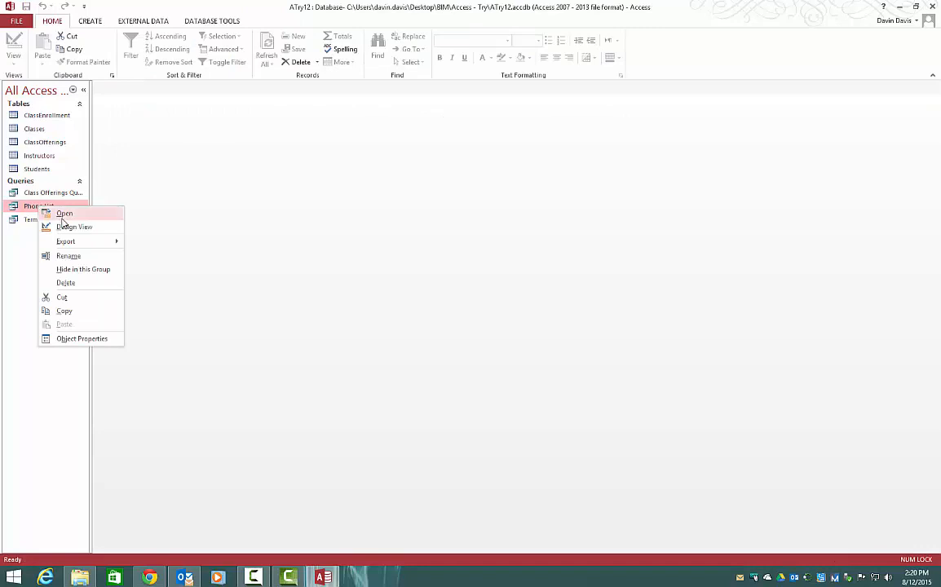
{"action": "left_click", "coordinate": [66, 228]}
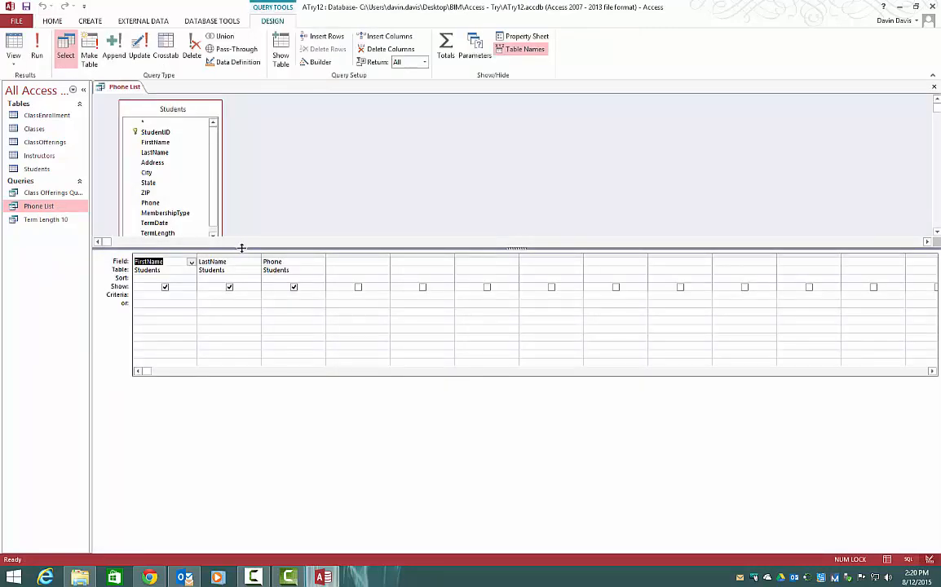
{"action": "left_click_drag", "start_coordinate": [242, 247], "coordinate": [242, 318]}
{"action": "left_click_drag", "start_coordinate": [220, 244], "coordinate": [229, 271]}
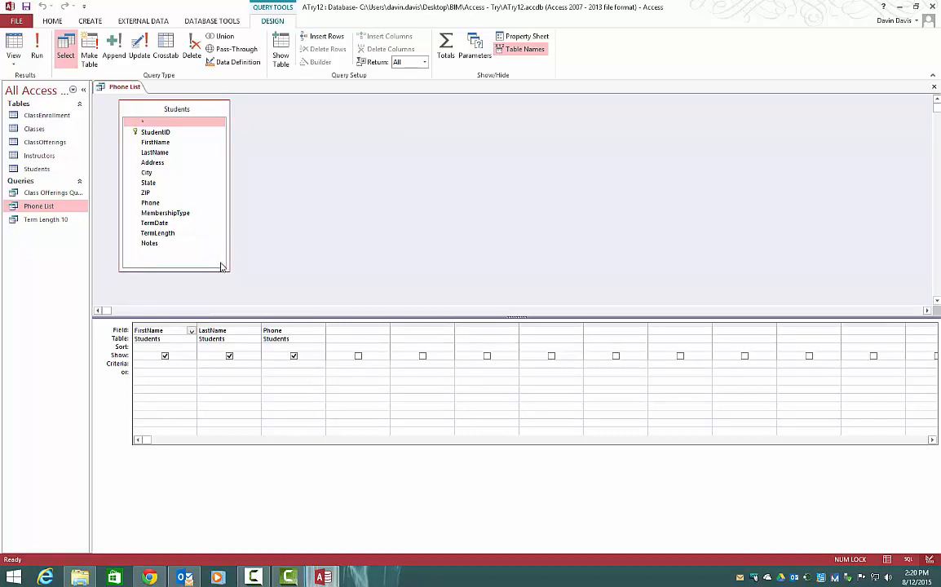
Check the heading of the Phone column in the Phone List datasheet and return to the design.
{"action": "left_click", "coordinate": [264, 329]}
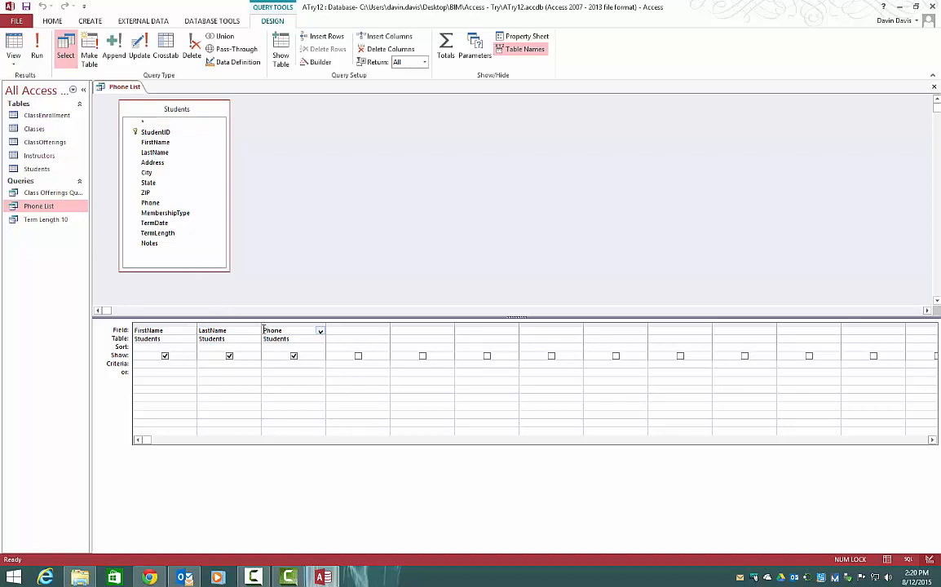
{"action": "right_click", "coordinate": [120, 92]}
{"action": "left_click", "coordinate": [131, 160]}
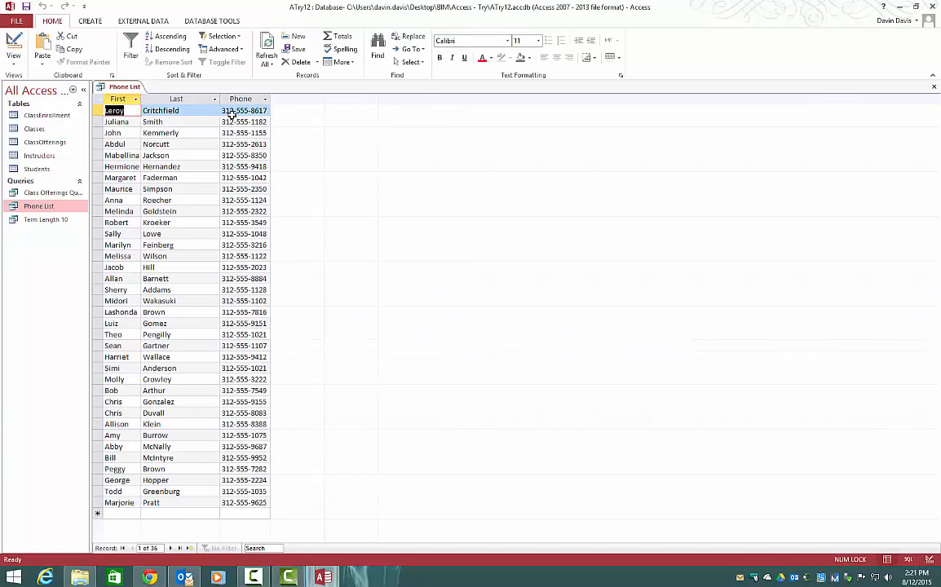
{"action": "right_click", "coordinate": [119, 86]}
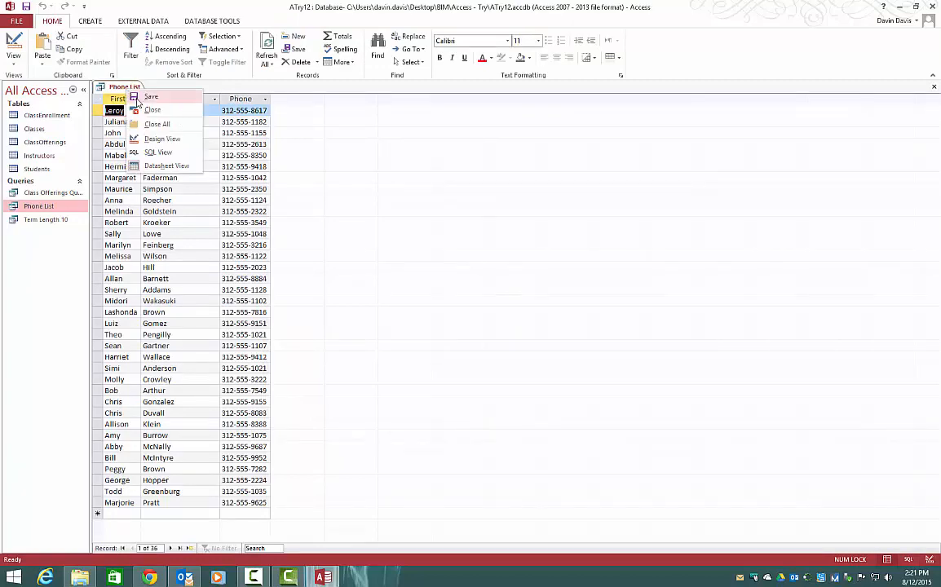
{"action": "left_click", "coordinate": [147, 143]}
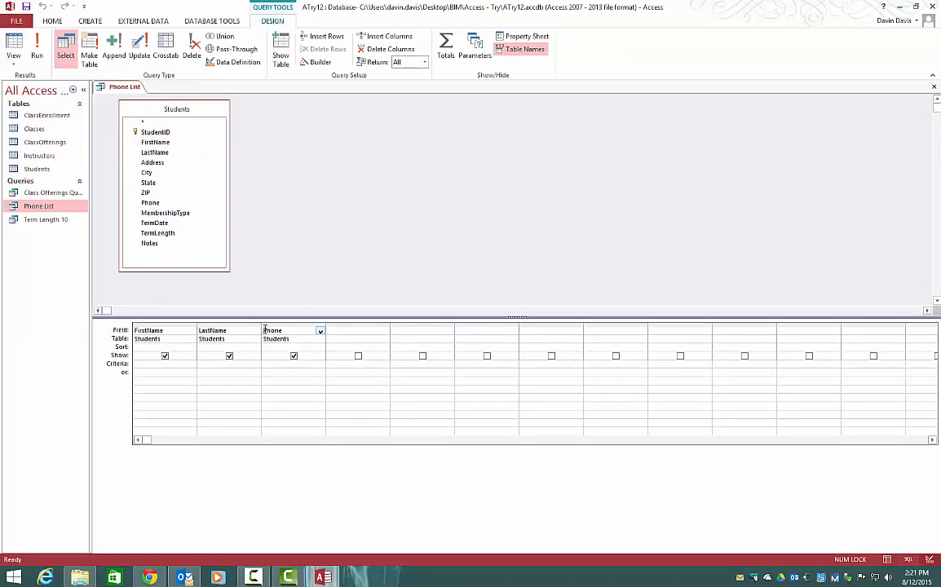
Give the Phone field the alias Telephone, and run the query to check the column heading before returning to the design.
{"action": "left_click", "coordinate": [264, 330]}
{"action": "type", "text": "Telephone:"}
{"action": "left_click", "coordinate": [46, 52]}
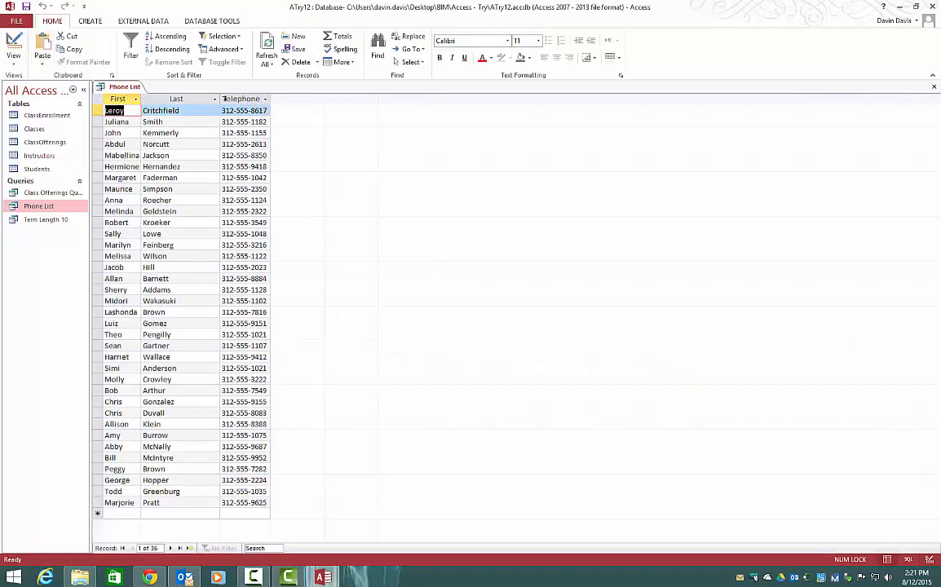
{"action": "left_click", "coordinate": [15, 51]}
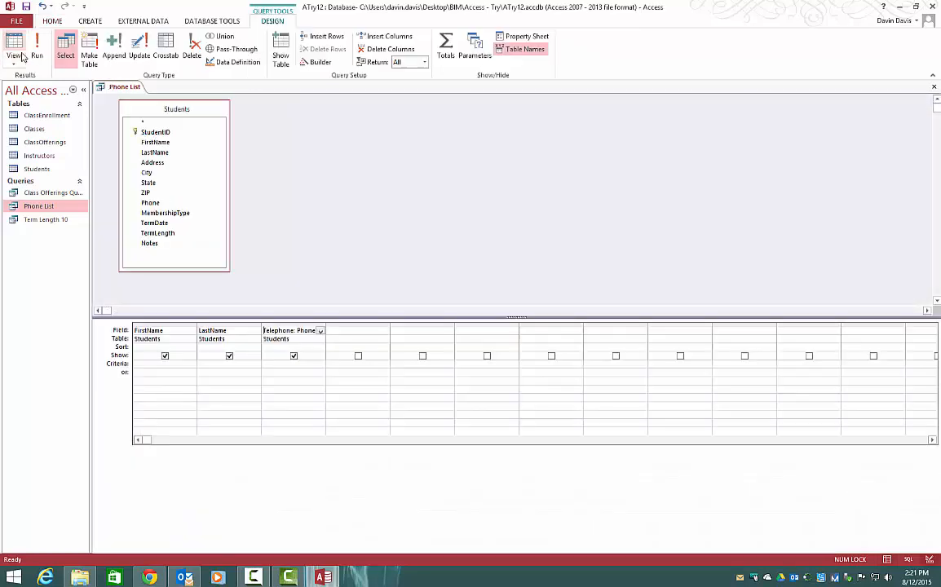
Close the Phone List query and save its design changes.
{"action": "left_click", "coordinate": [297, 330]}
{"action": "right_click", "coordinate": [126, 92]}
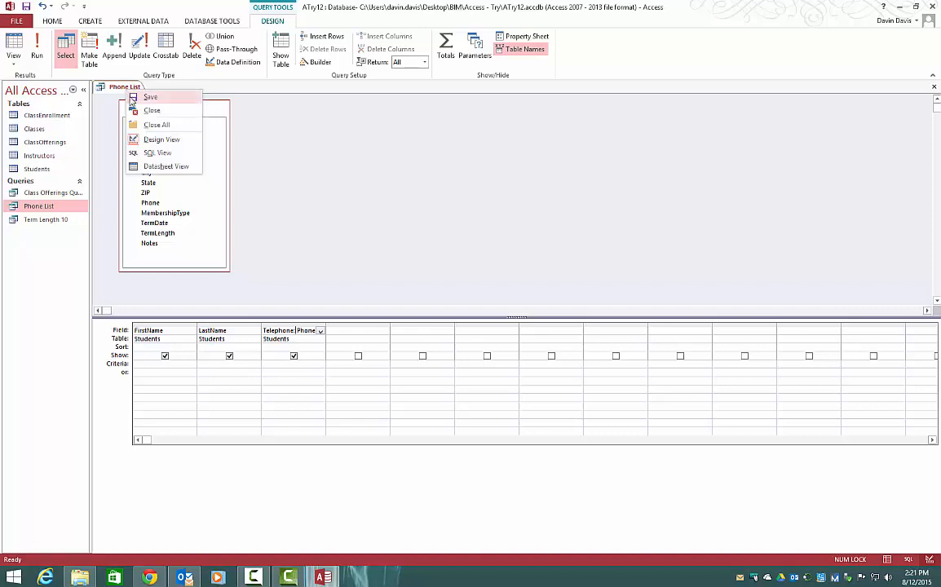
{"action": "left_click", "coordinate": [151, 111]}
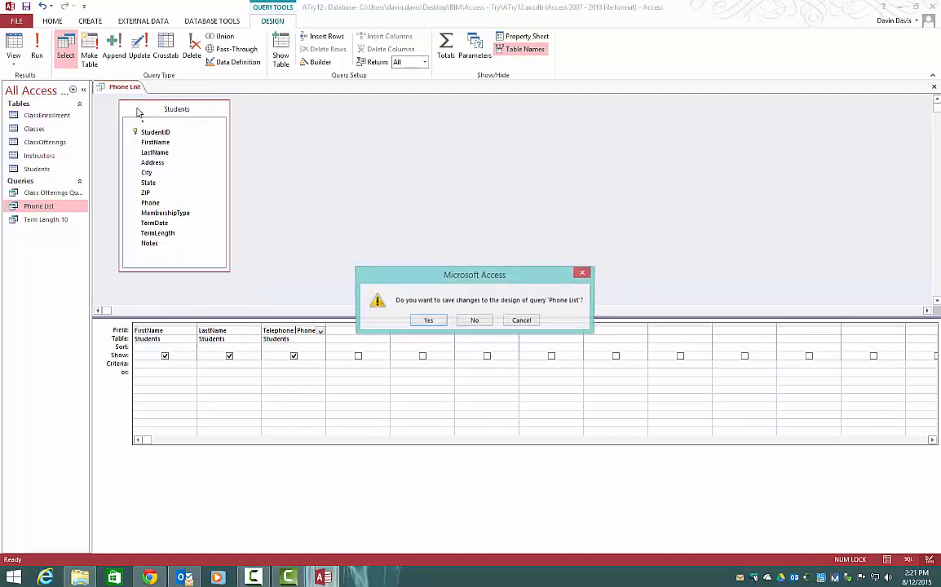
{"action": "left_click", "coordinate": [437, 322]}
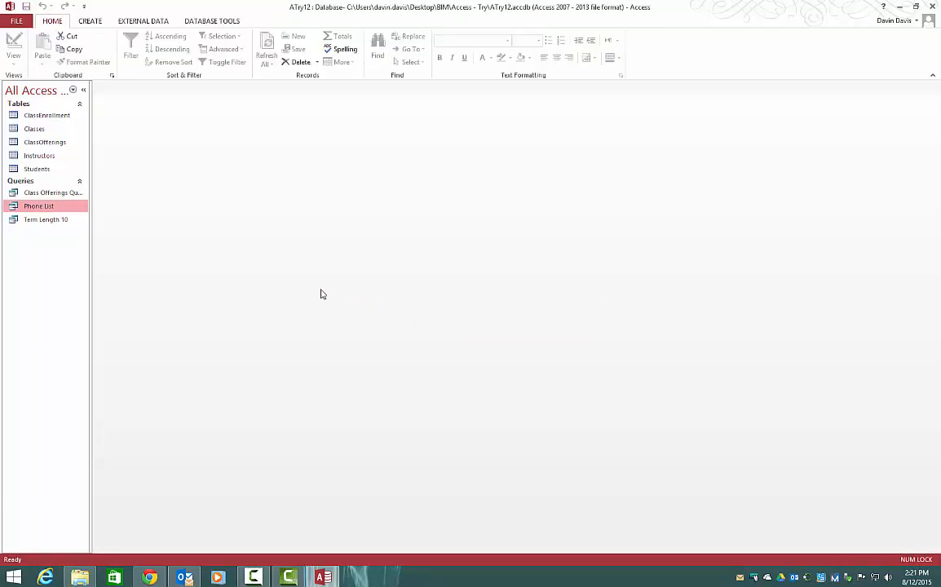
Reopen the Phone List query in design view and add the Notes field from the Students table.
{"action": "right_click", "coordinate": [51, 210]}
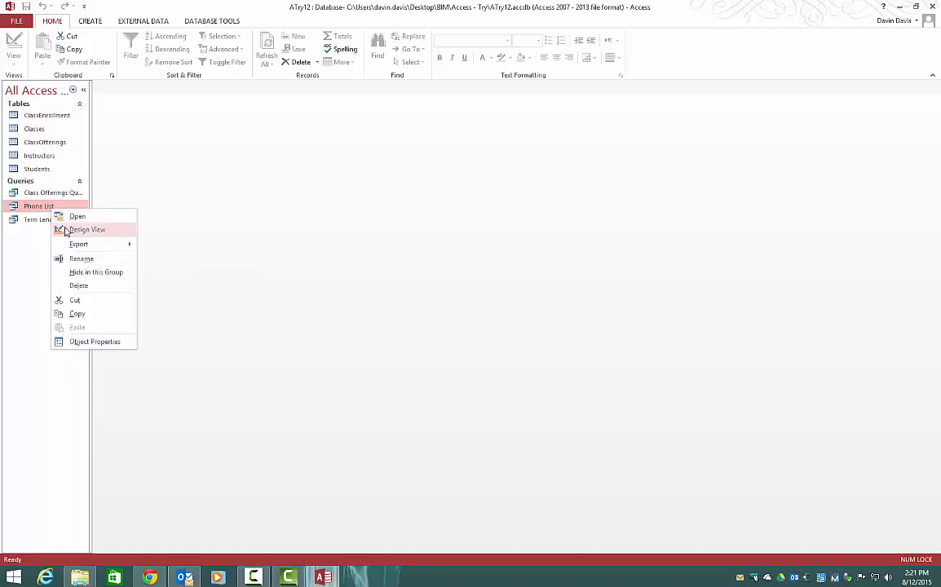
{"action": "left_click", "coordinate": [66, 230]}
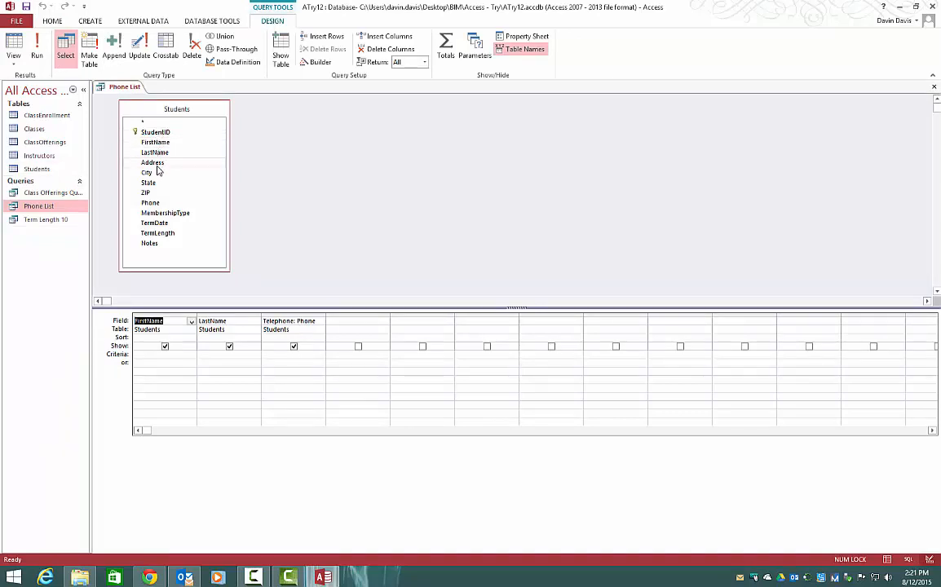
{"action": "double_click", "coordinate": [150, 243]}
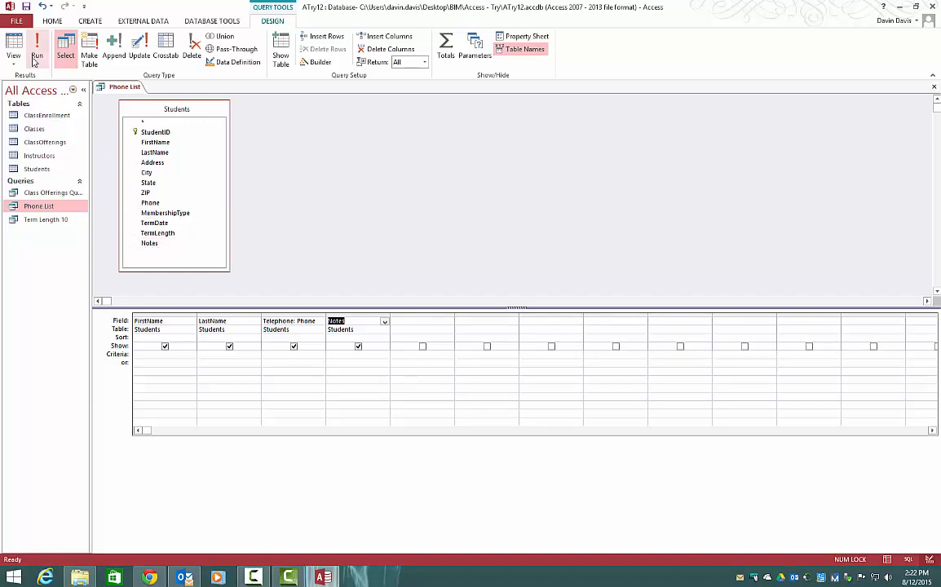
Save the modified query as a new query object named Phone List with Notes.
{"action": "left_click", "coordinate": [26, 22]}
{"action": "left_click", "coordinate": [32, 134]}
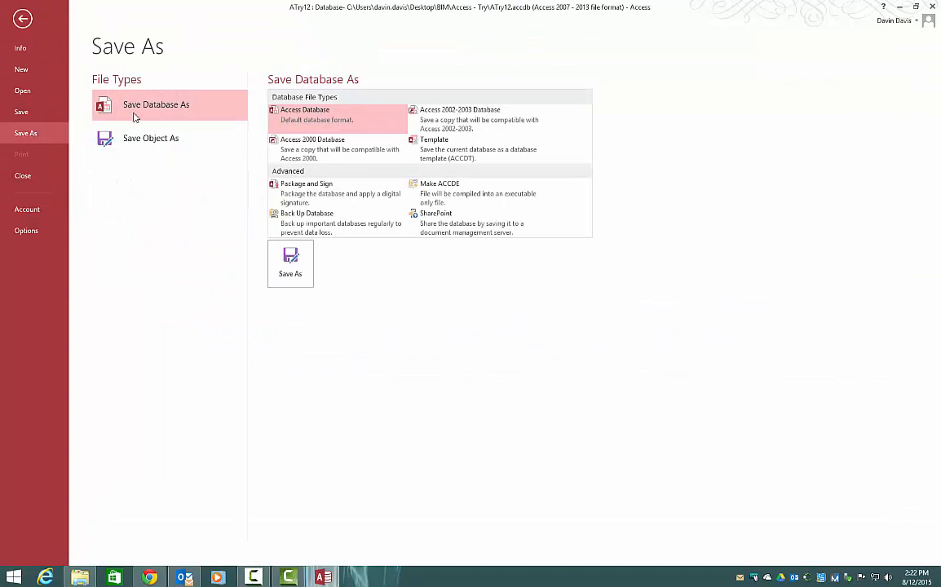
{"action": "left_click", "coordinate": [134, 147]}
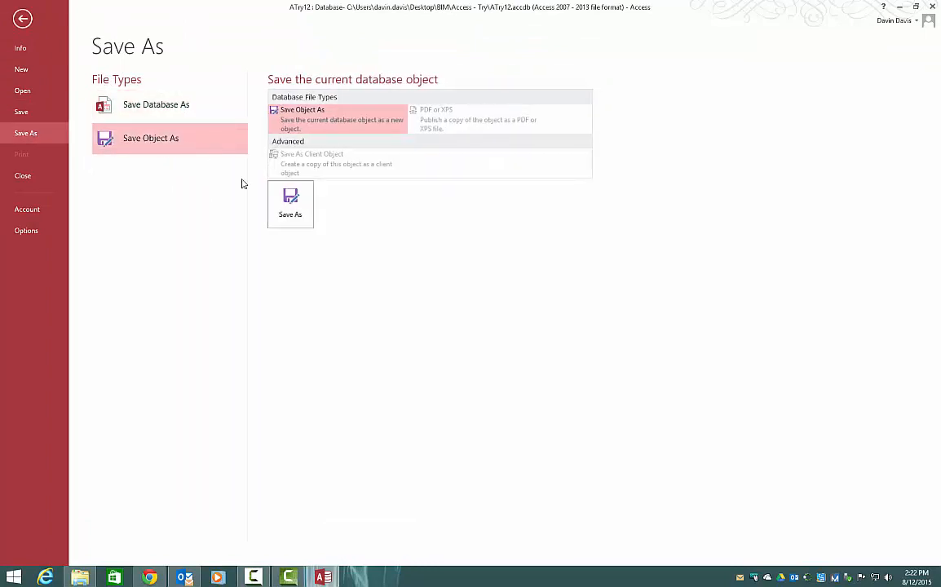
{"action": "left_click", "coordinate": [290, 204]}
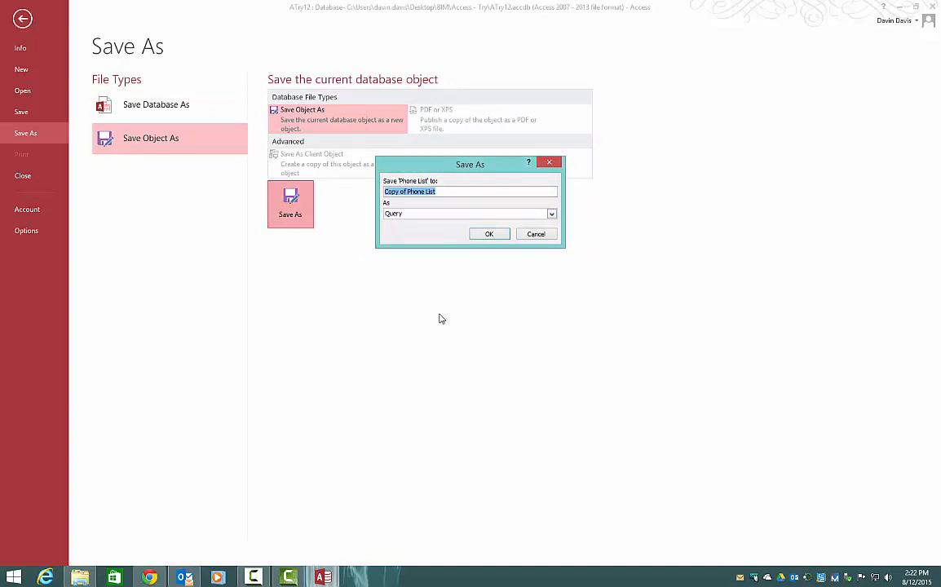
{"action": "type", "text": "Ph"}
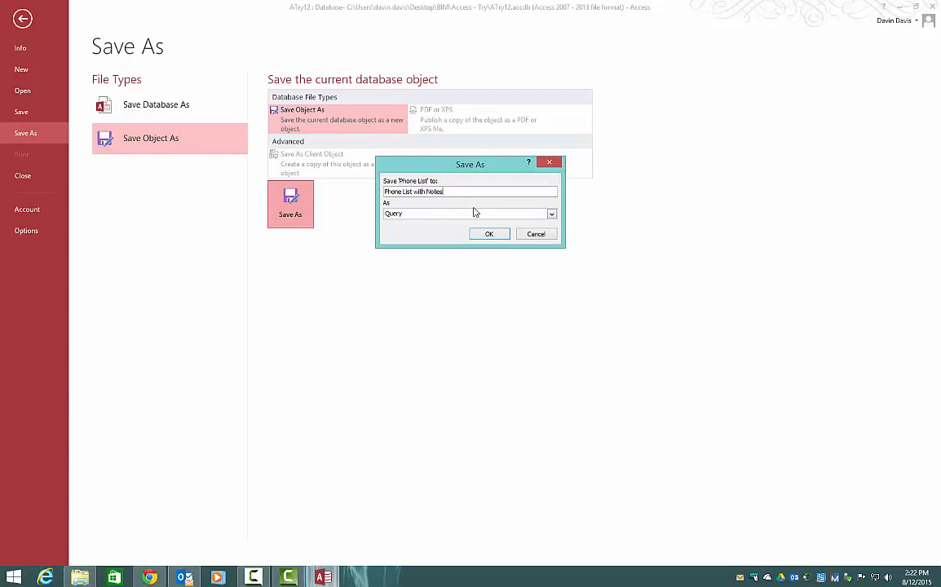
{"action": "left_click", "coordinate": [492, 234]}
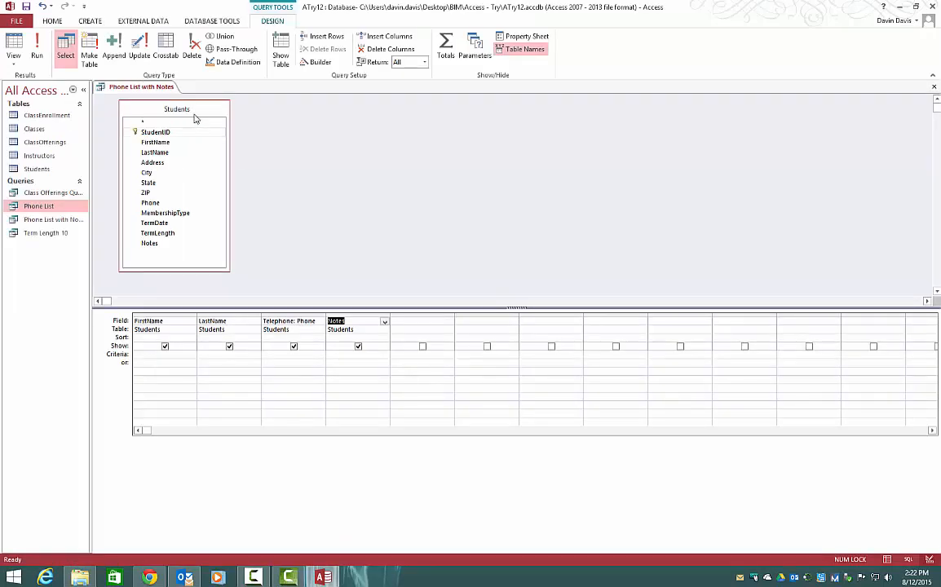
Open Phone List, run Phone List with Notes, and compare the two datasheets.
{"action": "double_click", "coordinate": [49, 207]}
{"action": "left_click", "coordinate": [141, 88]}
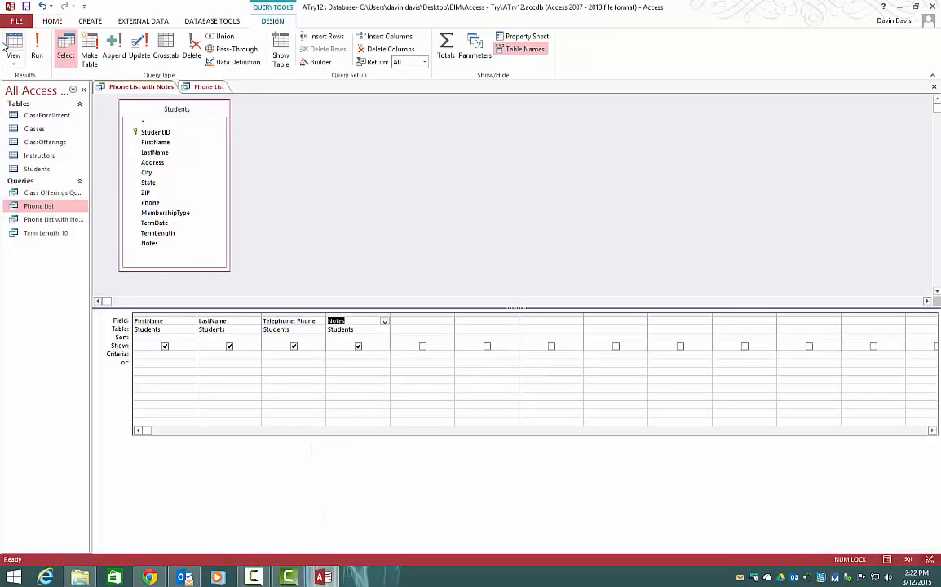
{"action": "left_click", "coordinate": [36, 49]}
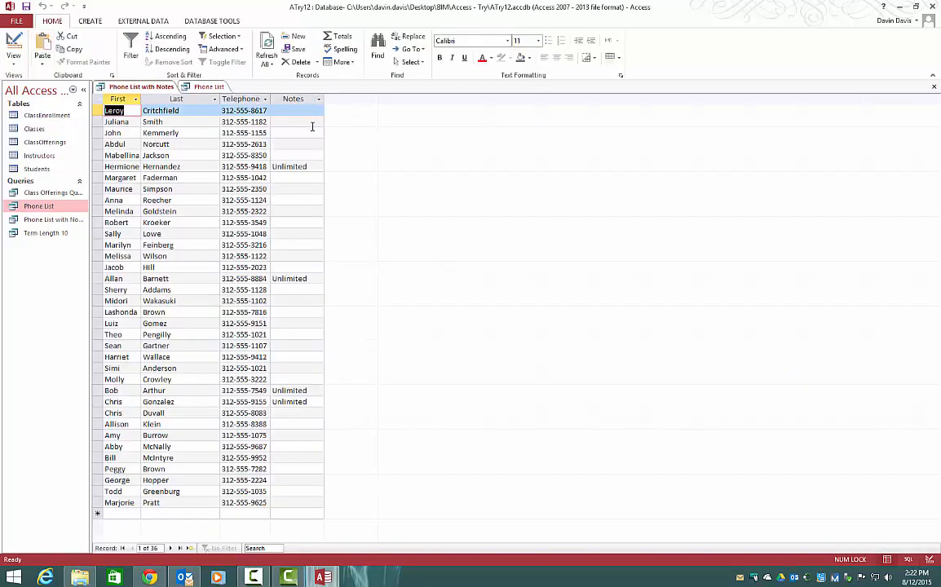
{"action": "left_click", "coordinate": [209, 87]}
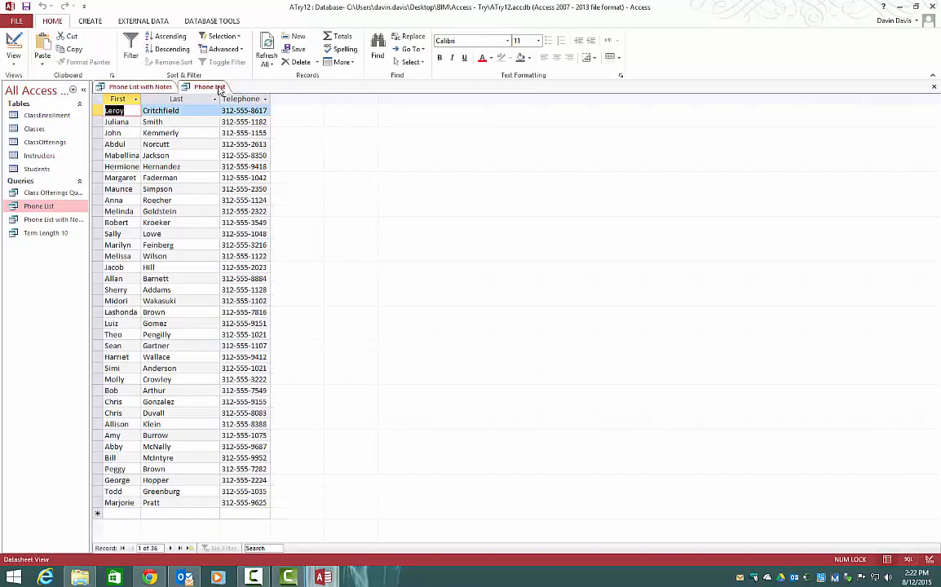
{"action": "left_click", "coordinate": [130, 86]}
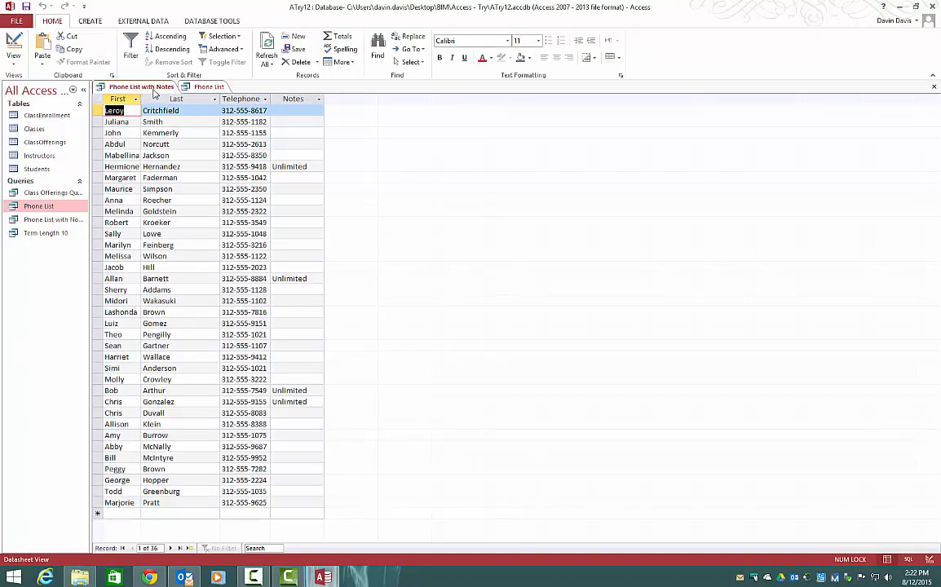